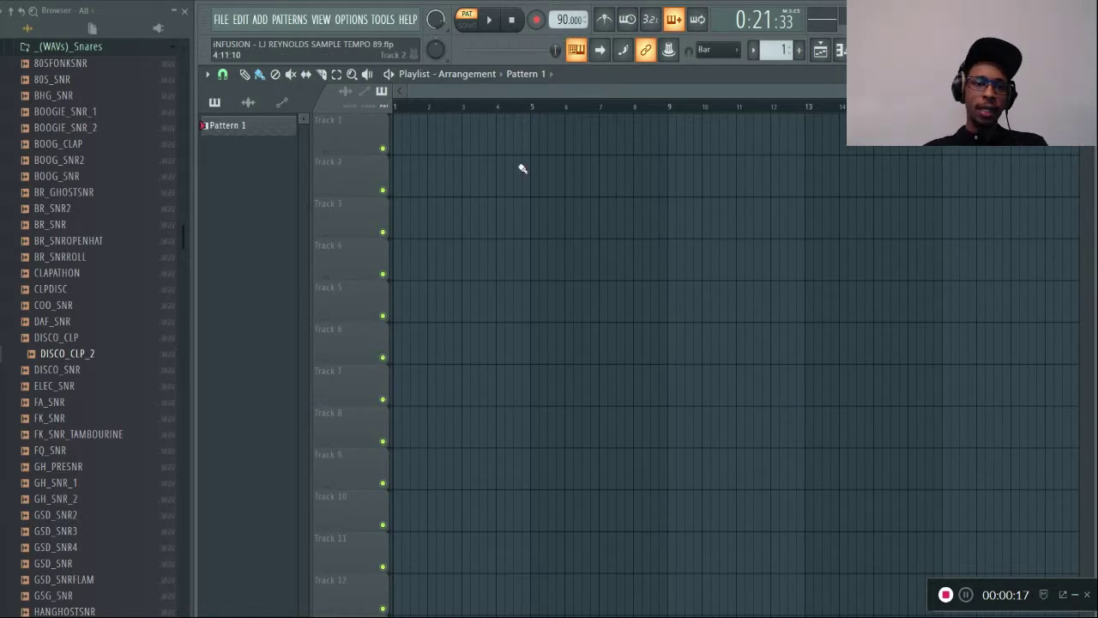
Step: Show the channel rack and open the Serato Sample instance of the DISCO_CLP_2 channel
key("F6")
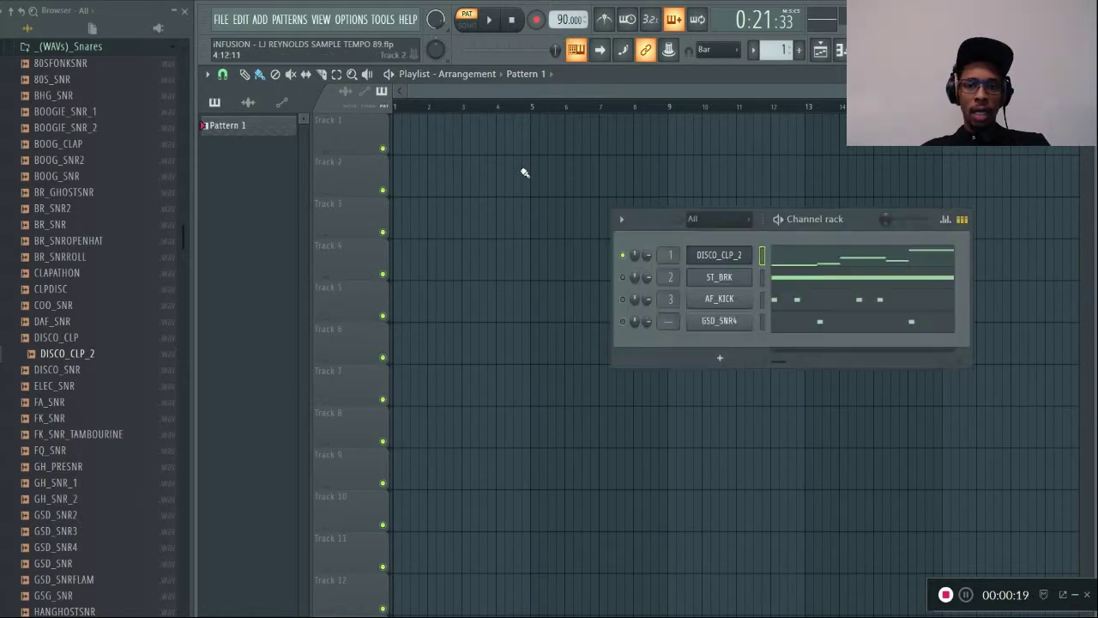
left_click(737, 255)
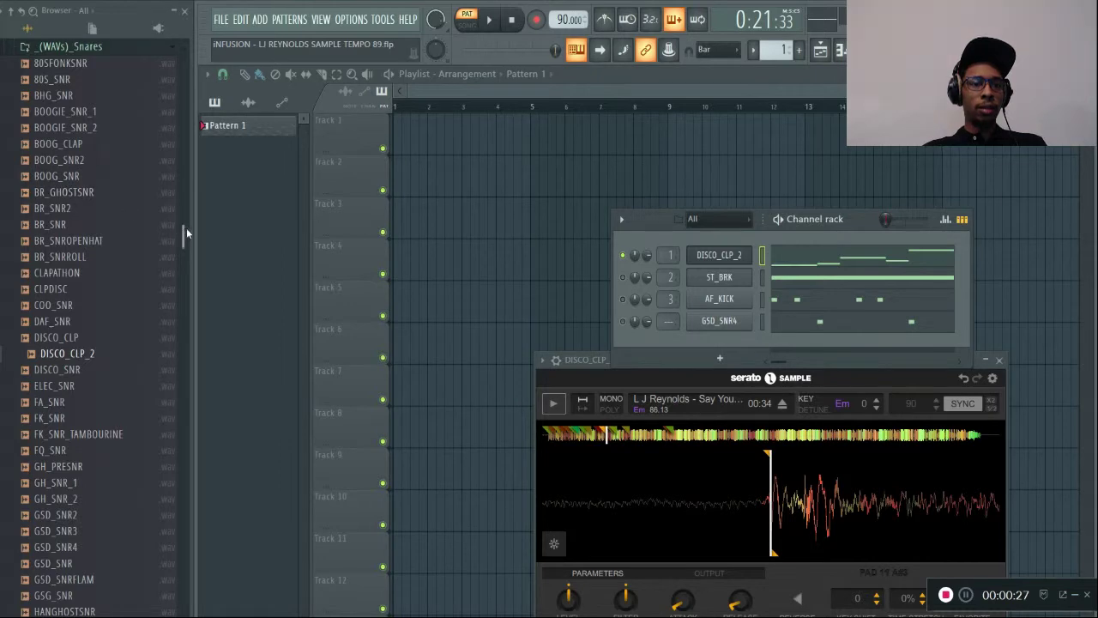
Step: Add a new Serato Sample channel to the channel rack from the installed VST generators in the plugin database
scroll(181, 230, "down", 7)
scroll(181, 228, "up", 12)
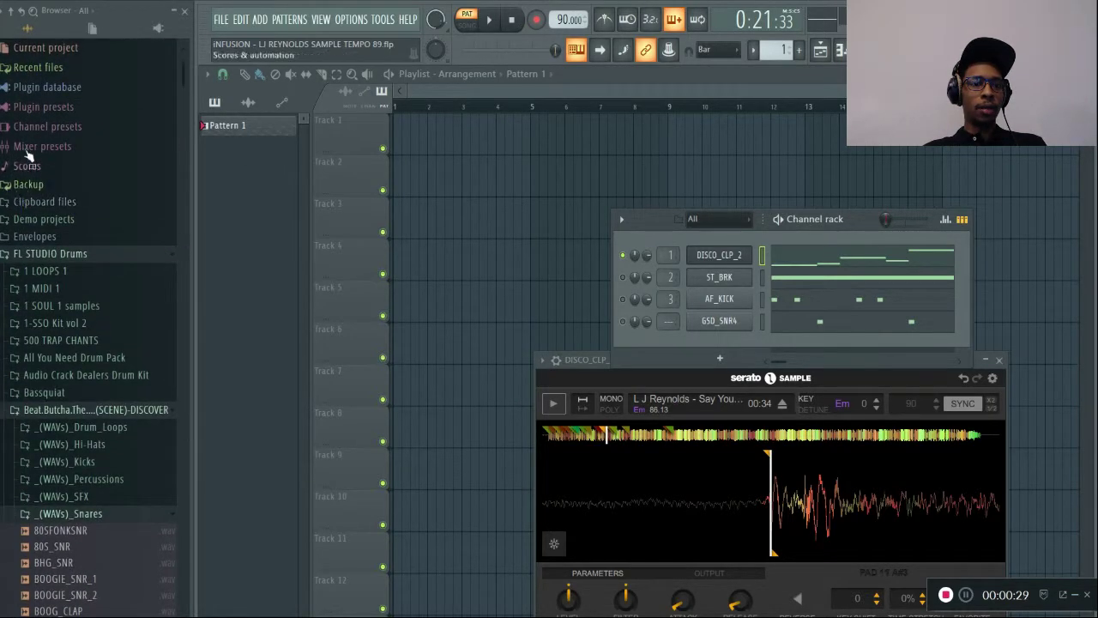
left_click(45, 86)
left_click(42, 140)
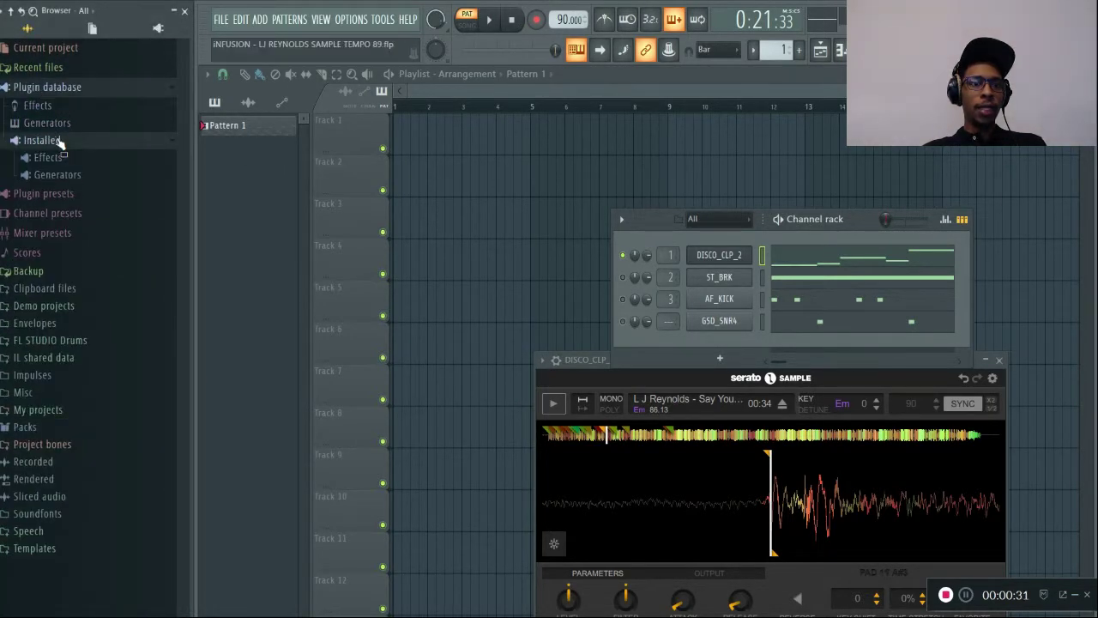
left_click(60, 176)
left_click(49, 261)
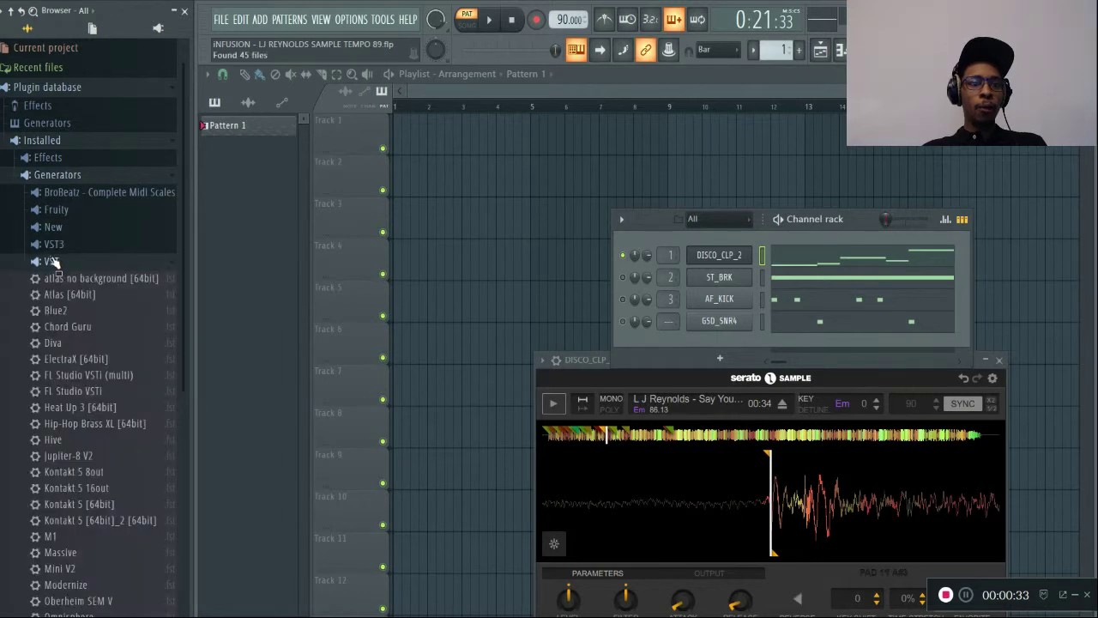
scroll(86, 429, "down", 7)
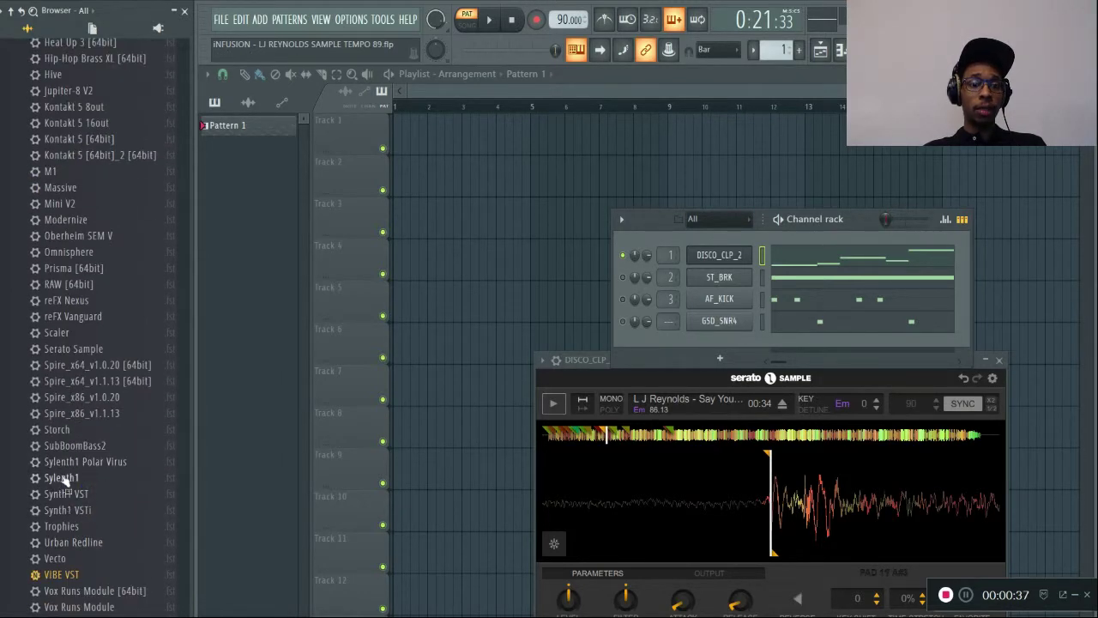
left_click_drag(52, 360, 716, 343)
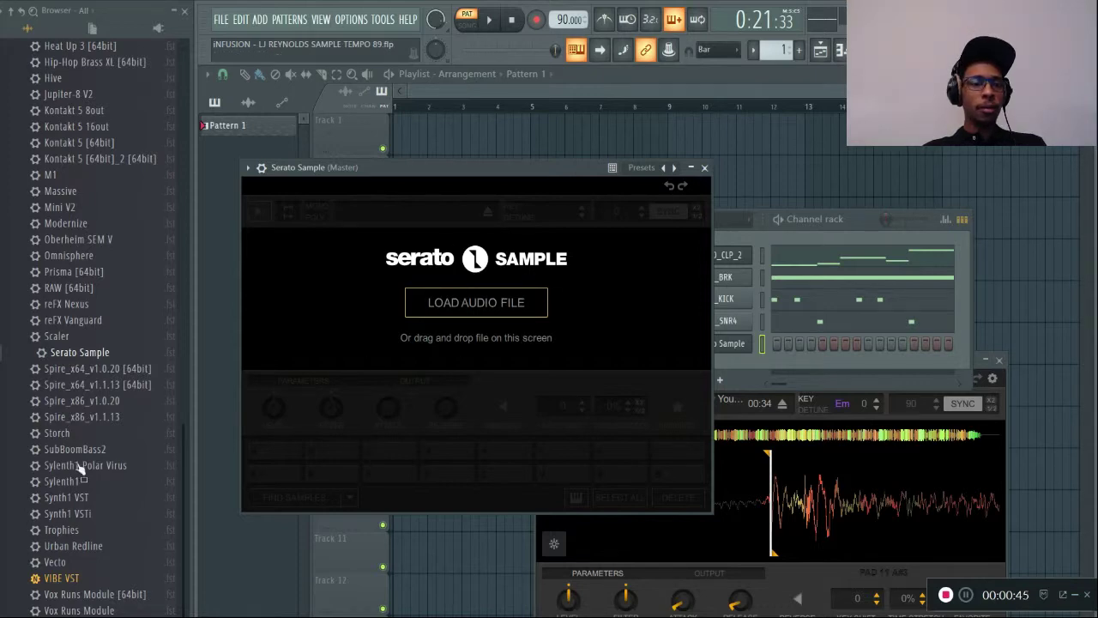
Step: Load L J Reynolds - Say You Will (2) from the FL STUDIO Drums folder 1 SOUL 1 samples into the new Serato Sample
scroll(77, 343, "up", 8)
left_click(52, 263)
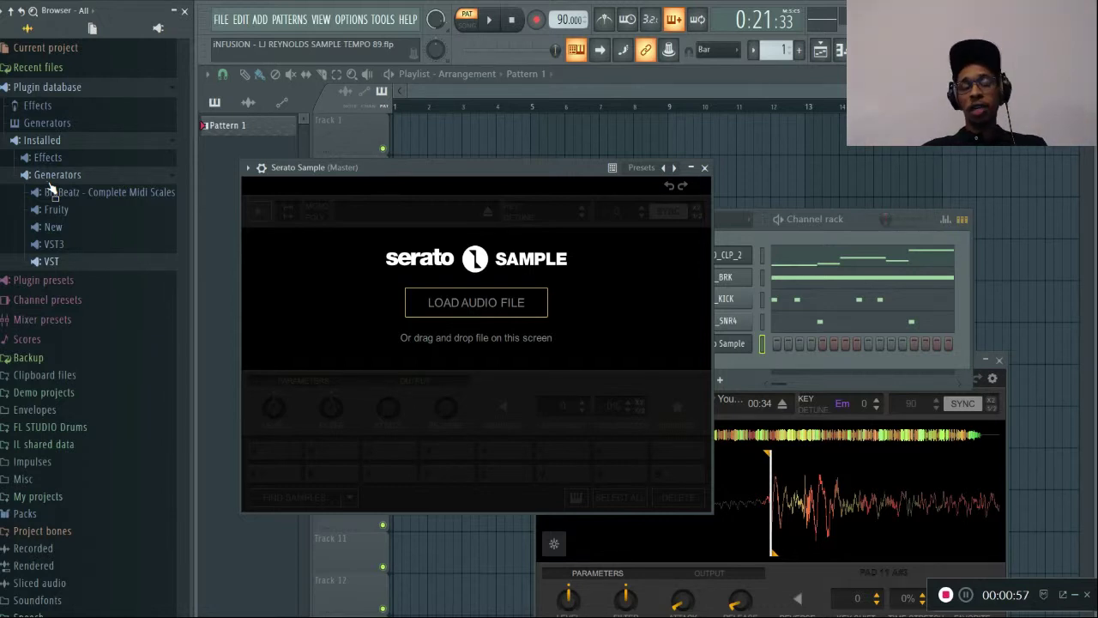
left_click(43, 427)
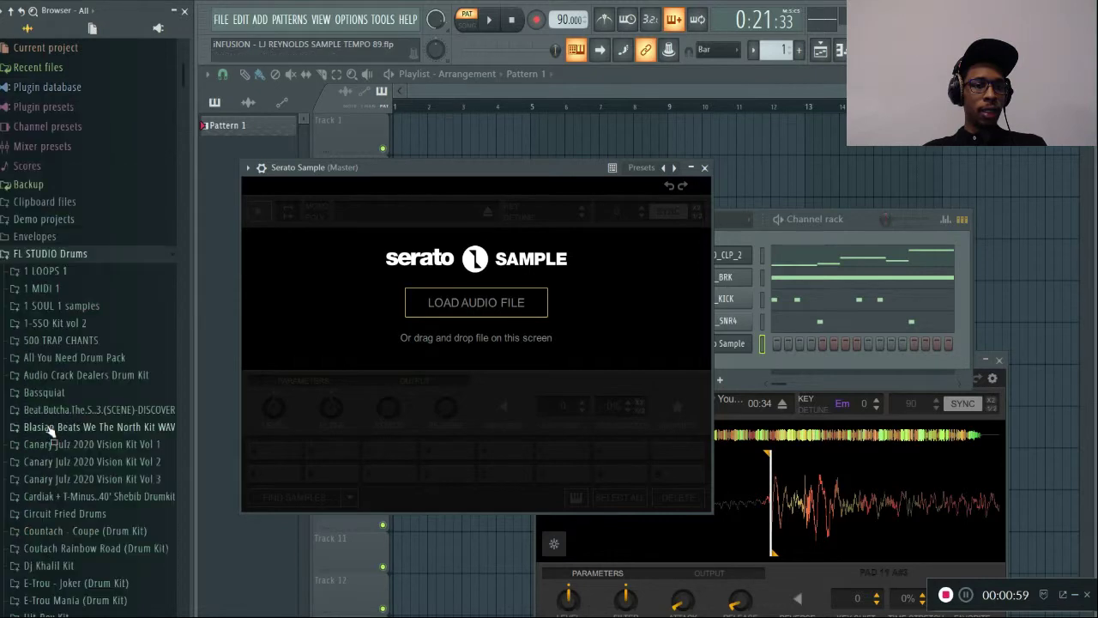
left_click(77, 307)
left_click_drag(79, 470, 416, 319)
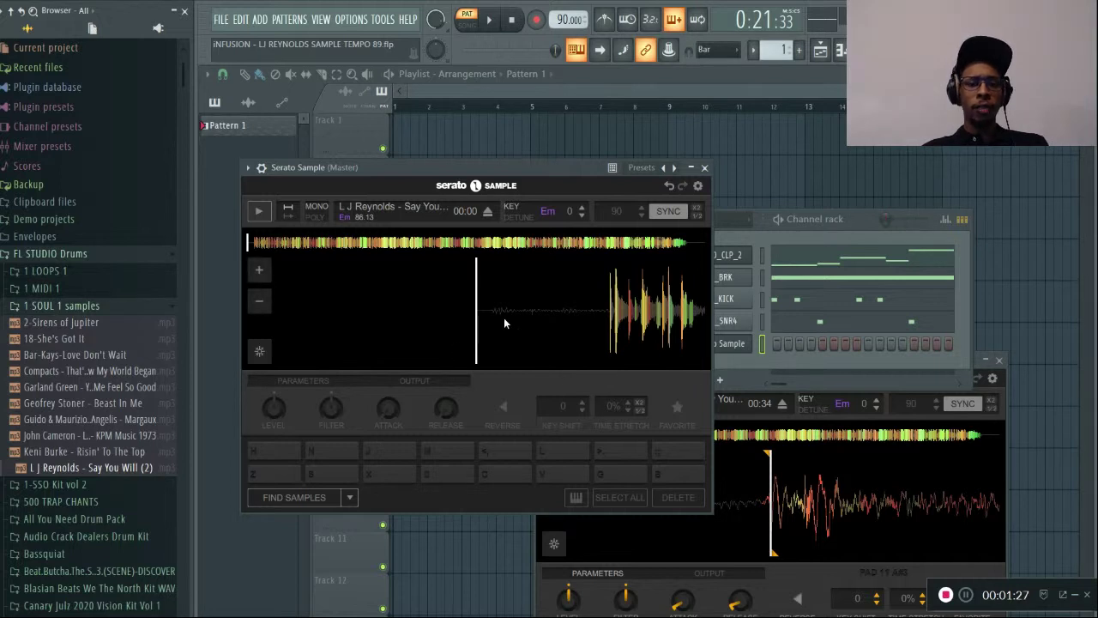
Step: Audition the song, assign the first beat at about 00:03 to pad Z, and fine-tune that cue's start point
left_click(259, 212)
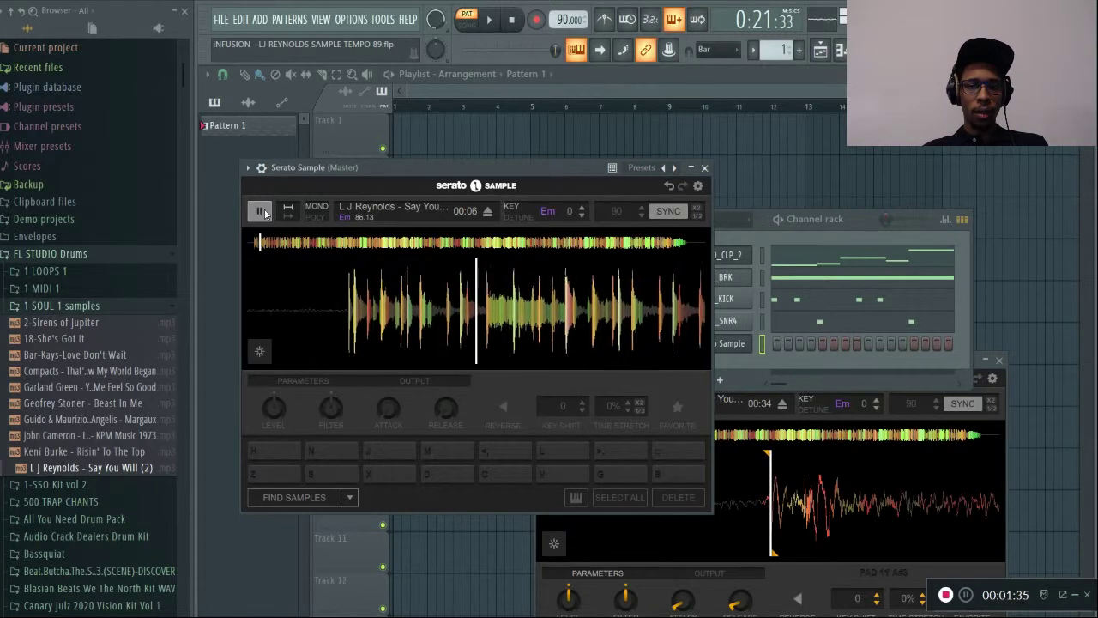
left_click(261, 213)
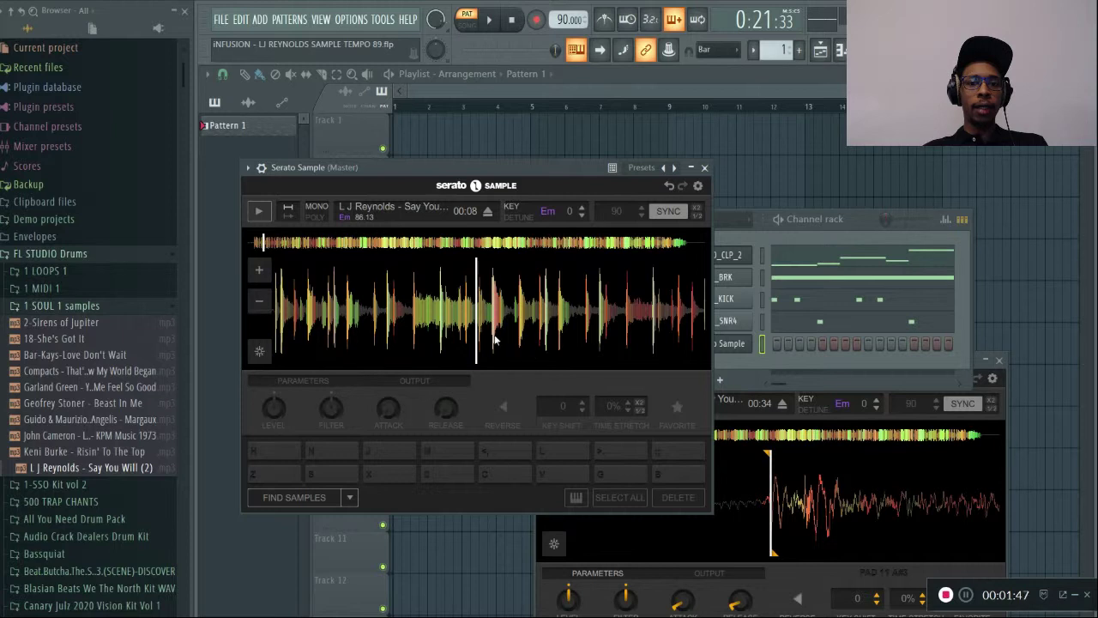
left_click_drag(485, 326, 684, 346)
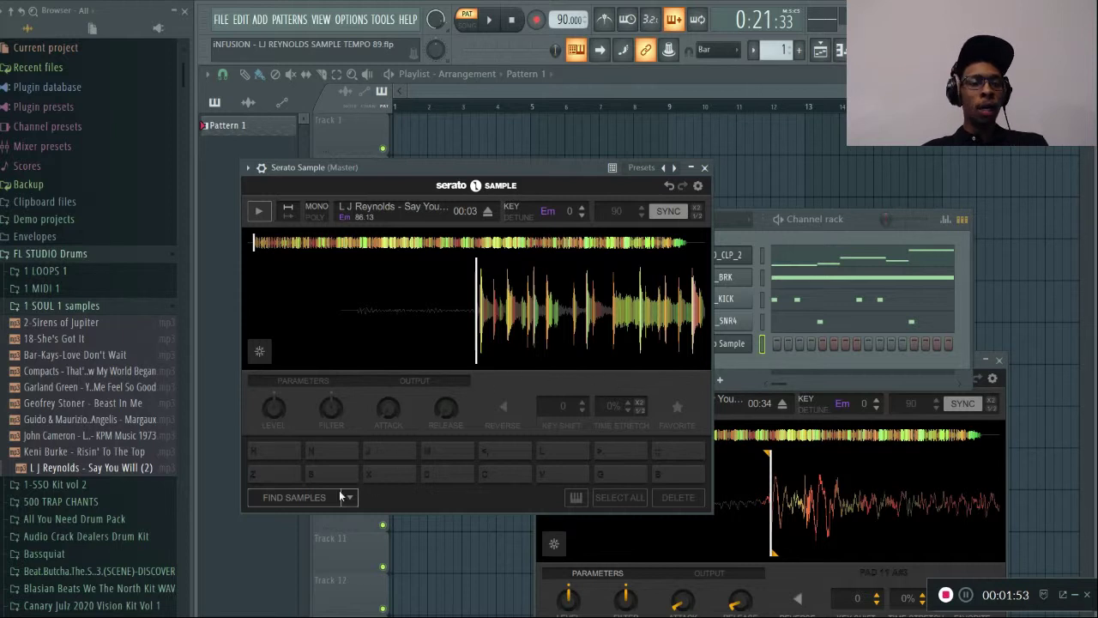
left_click(263, 478)
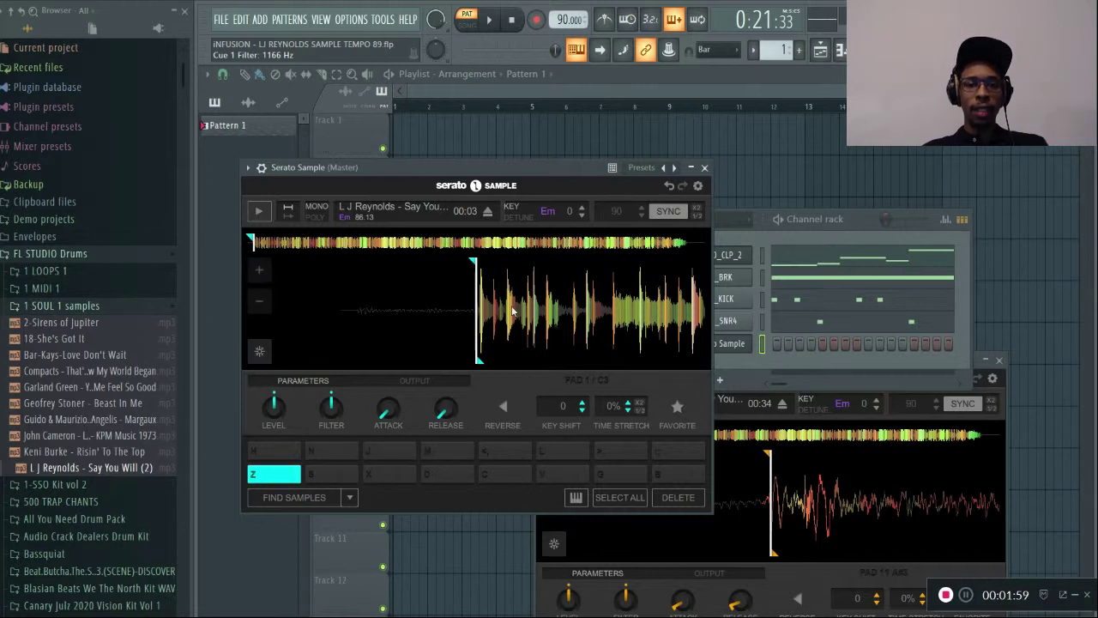
left_click(258, 481)
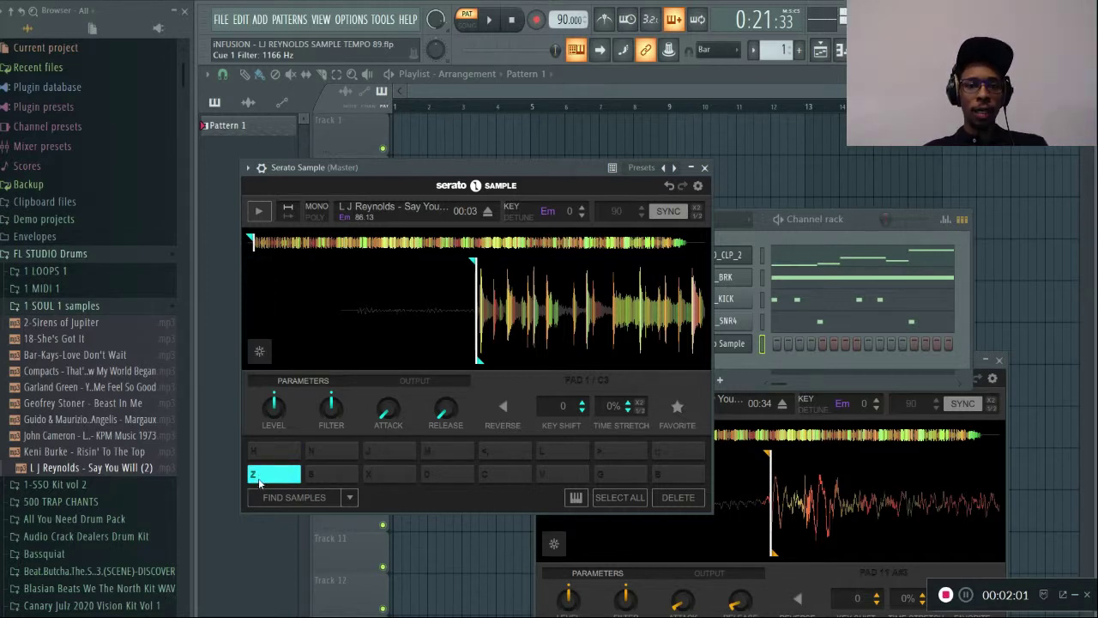
left_click(258, 481)
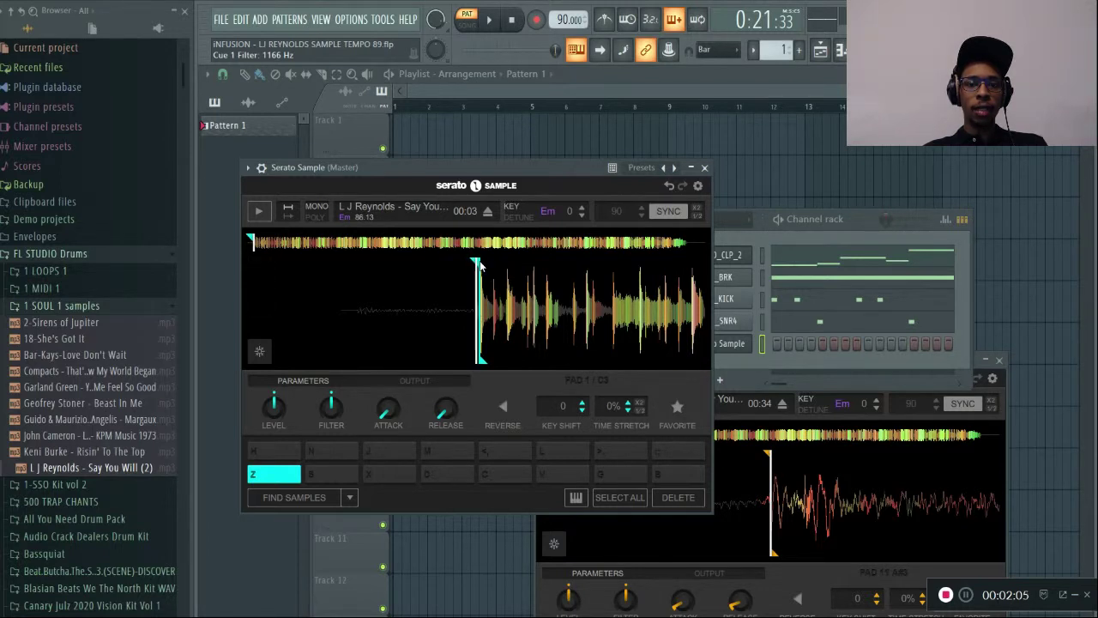
left_click(286, 472)
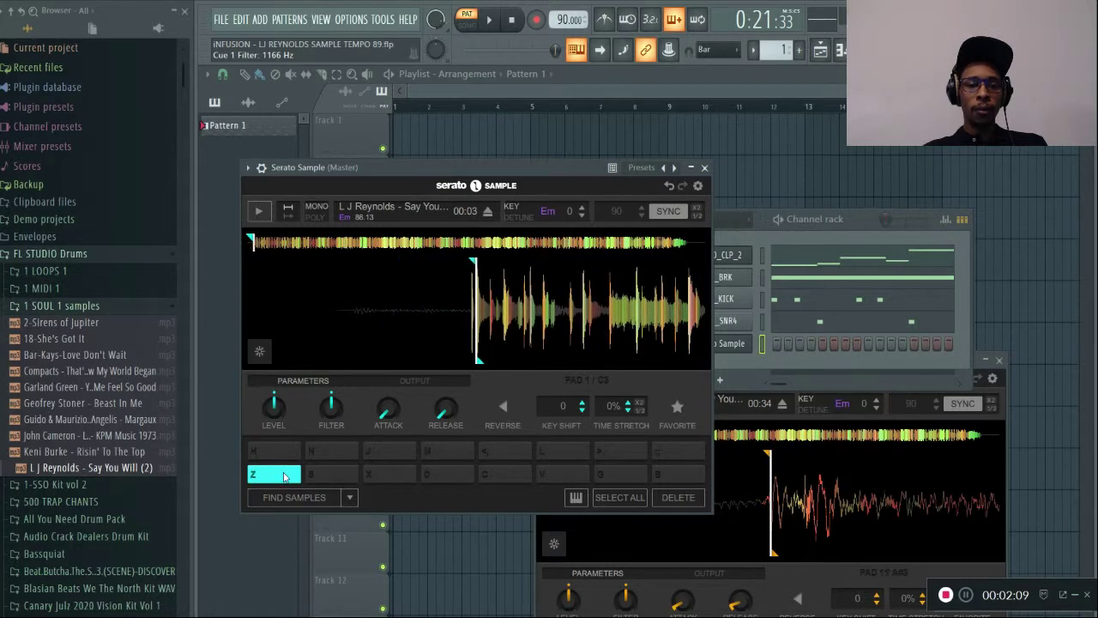
Step: Play the song on and set cue points at about 00:07 on pad S and 00:09 on pad X
left_click(264, 210)
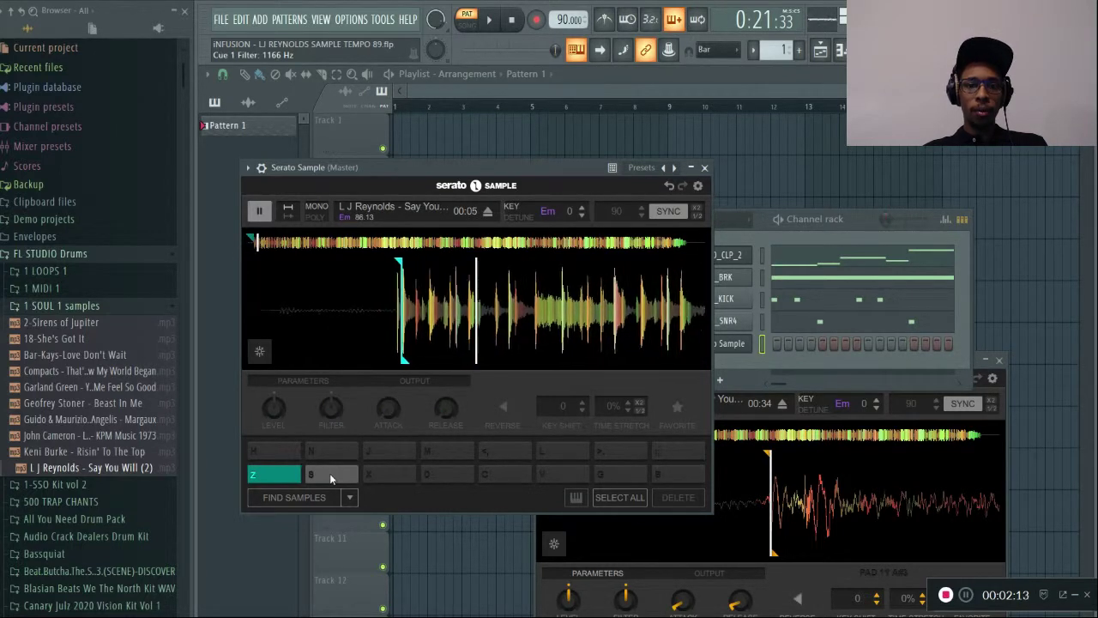
left_click(330, 472)
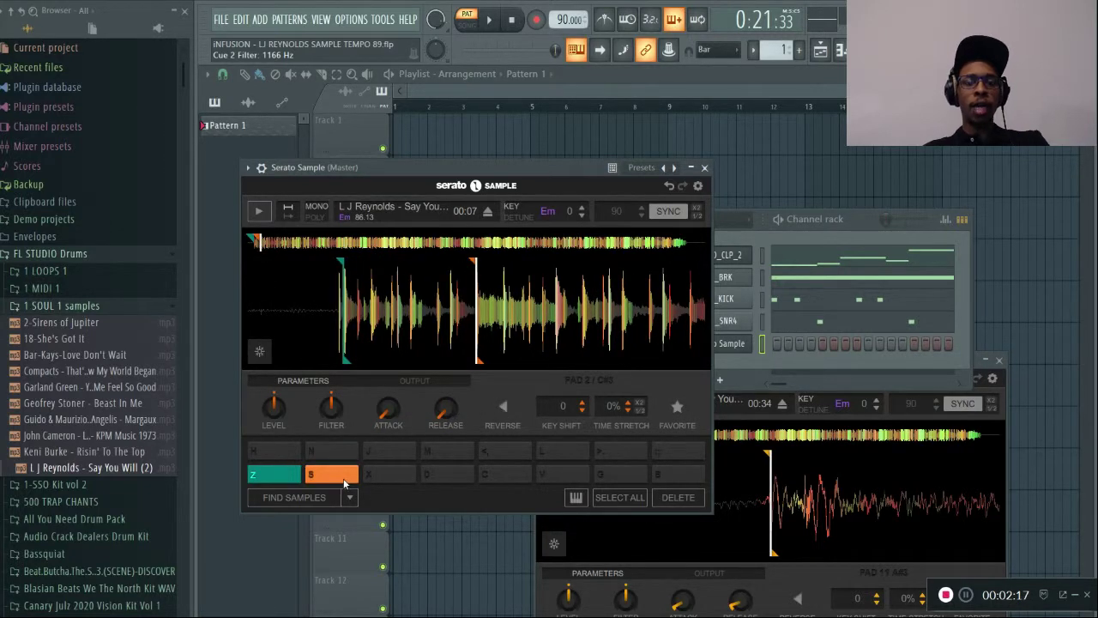
left_click(258, 213)
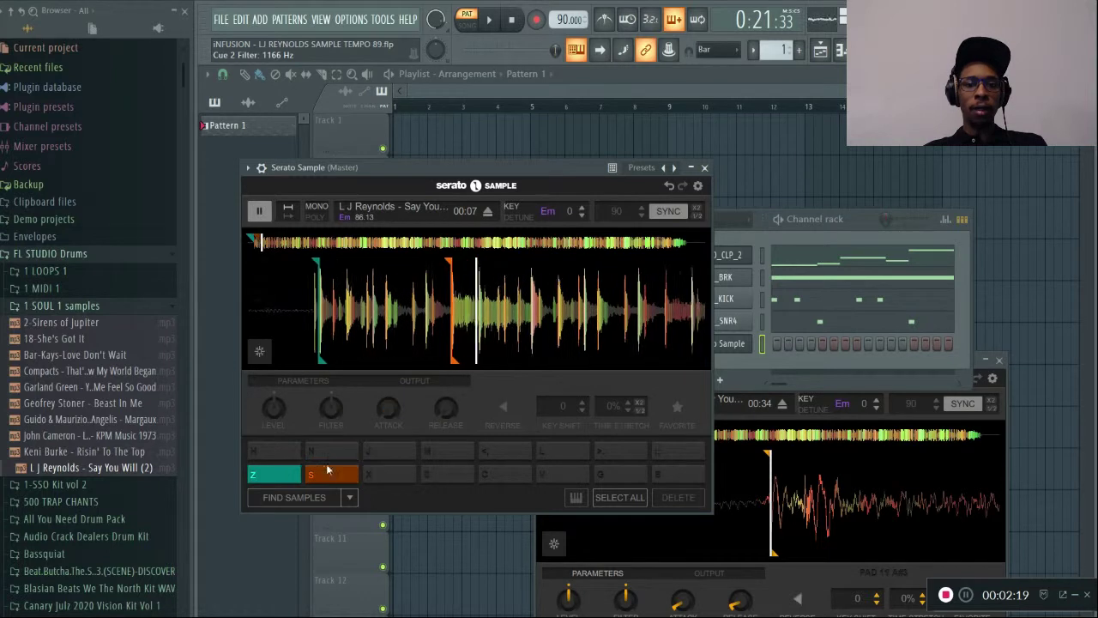
left_click(382, 477)
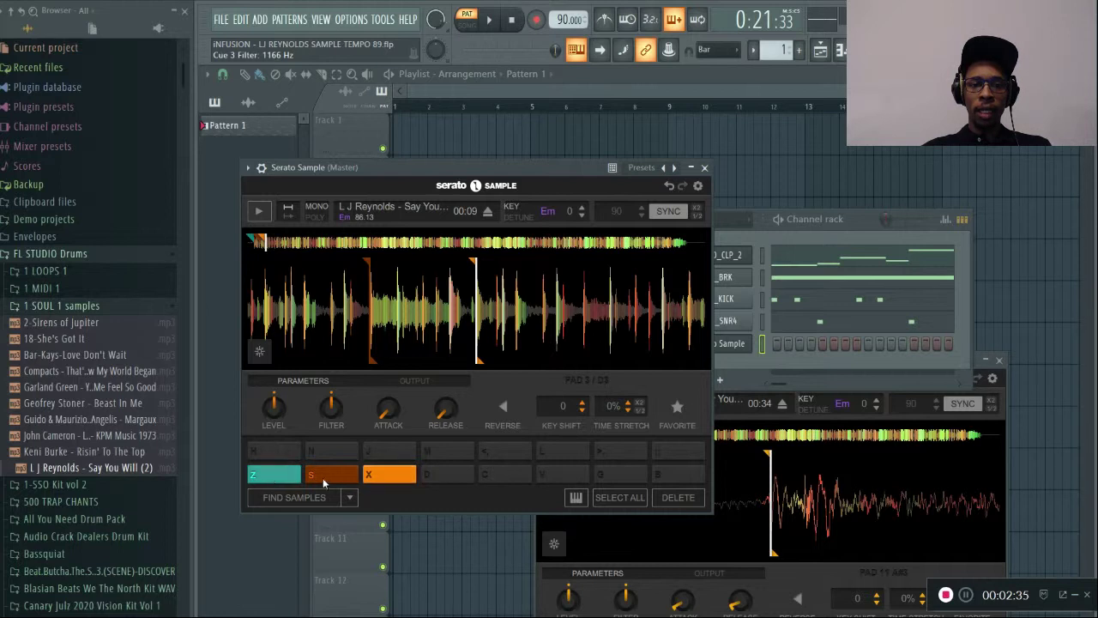
Step: Try raising pad X's filter to about 11.4 kHz and audition the slice
mouse_move(277, 409)
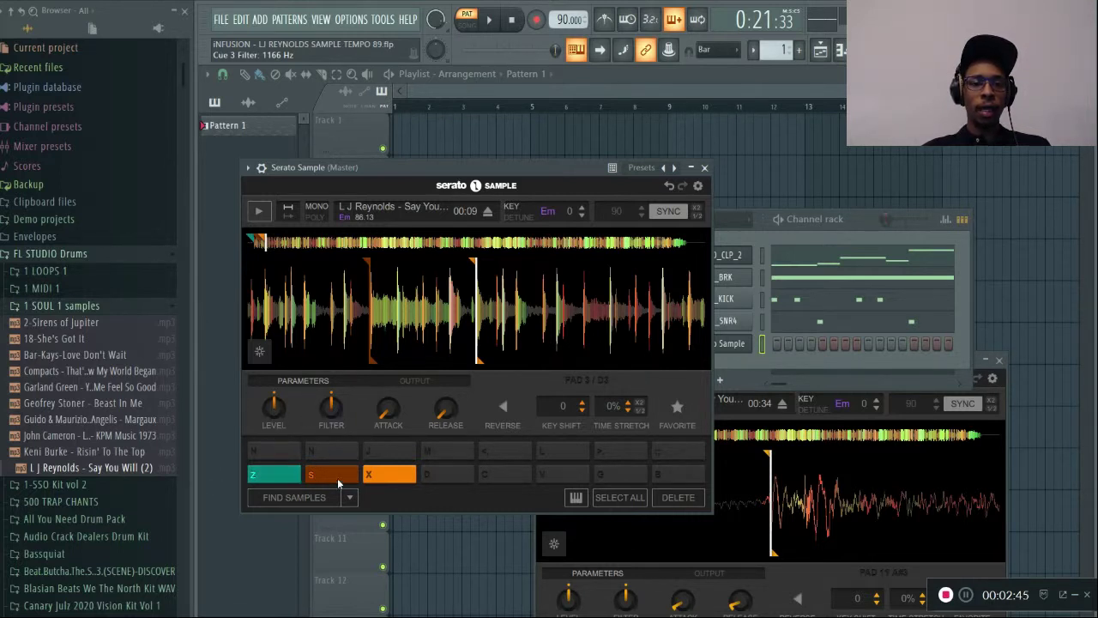
left_click_drag(334, 412, 335, 369)
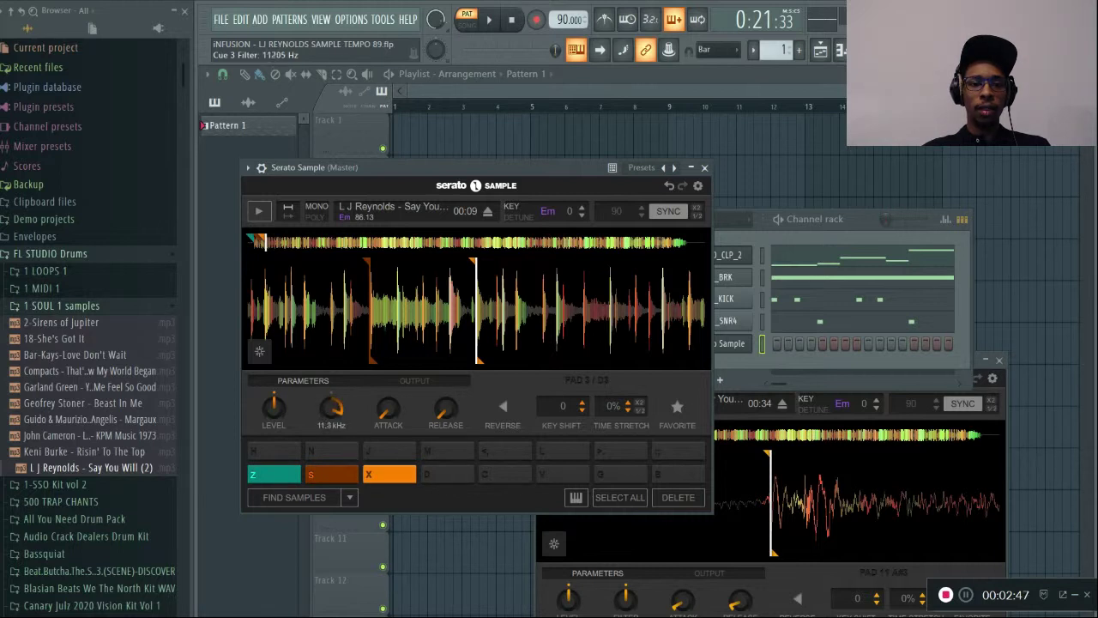
left_click(385, 479)
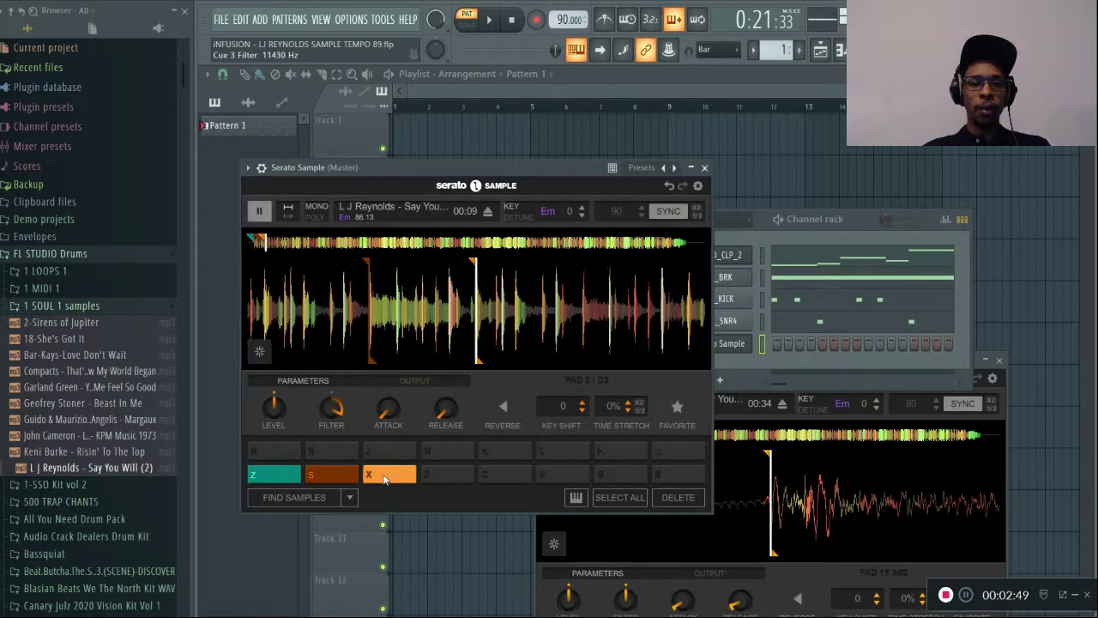
left_click(384, 479)
left_click(385, 479)
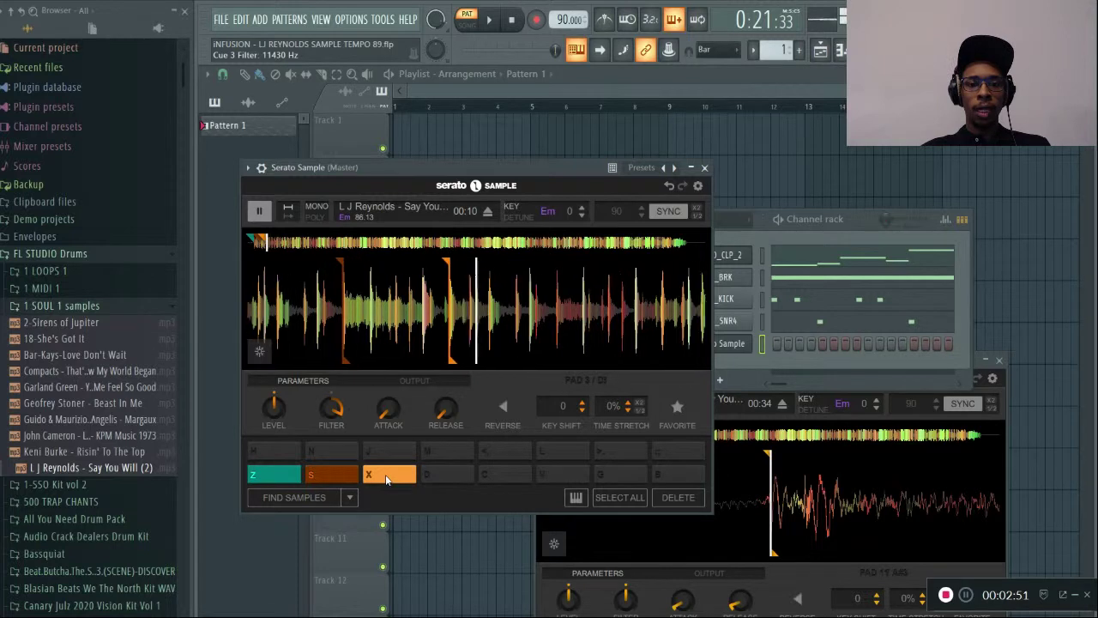
Step: Try lowering pad X's filter to 80 Hz, audition the slice, and reset the filter to its centre value of 1.17 kHz
mouse_move(327, 408)
left_click_drag(328, 412, 328, 434)
left_click(398, 478)
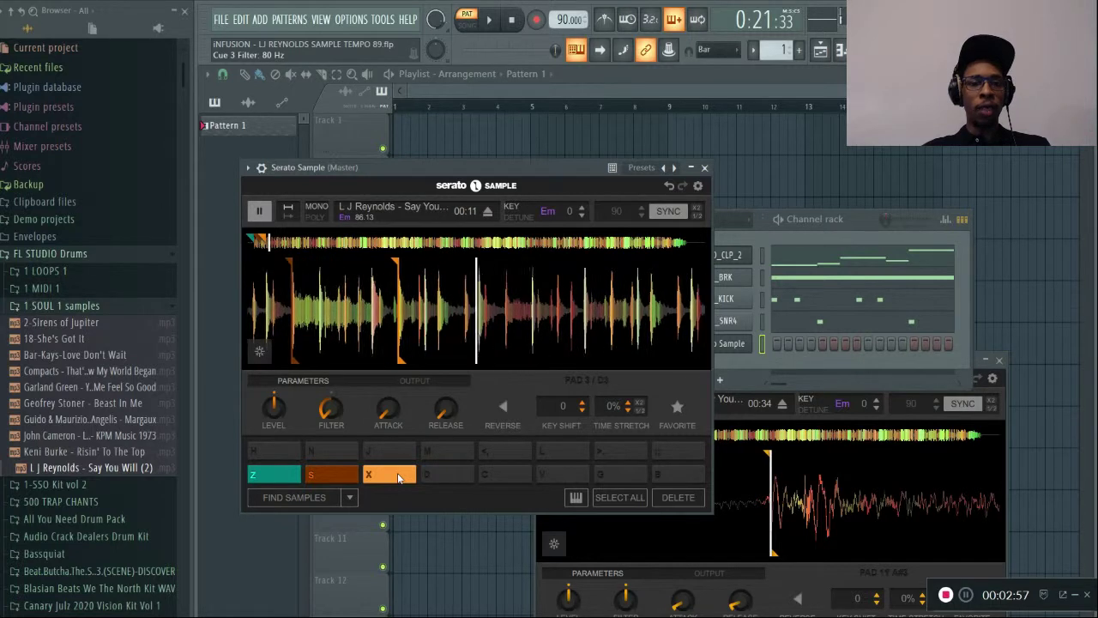
mouse_move(336, 421)
left_click_drag(328, 414, 327, 402)
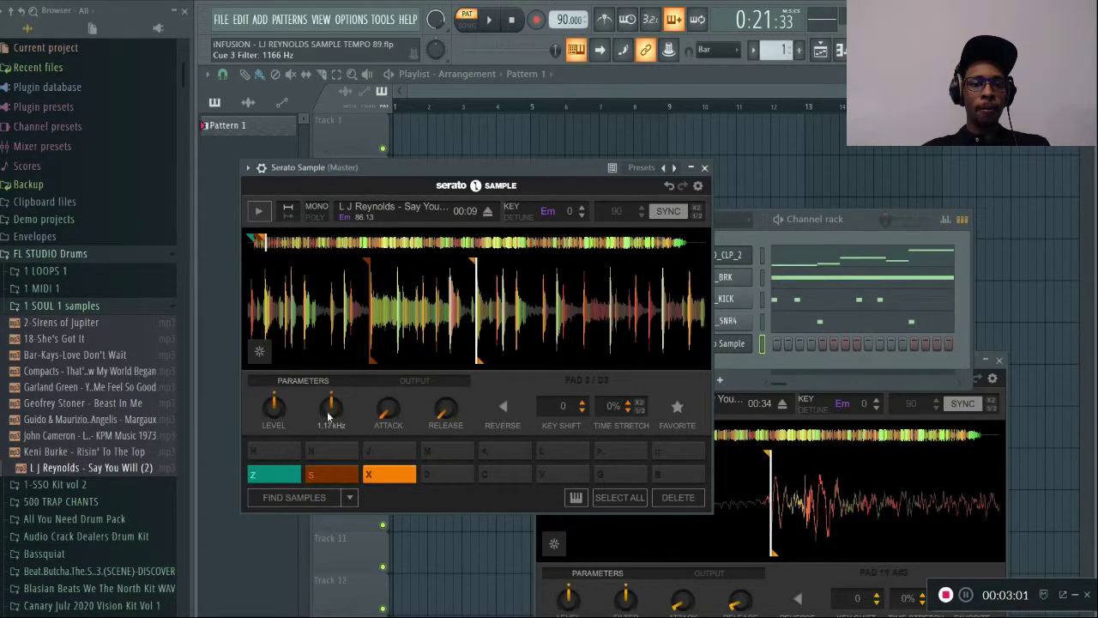
left_click(388, 478)
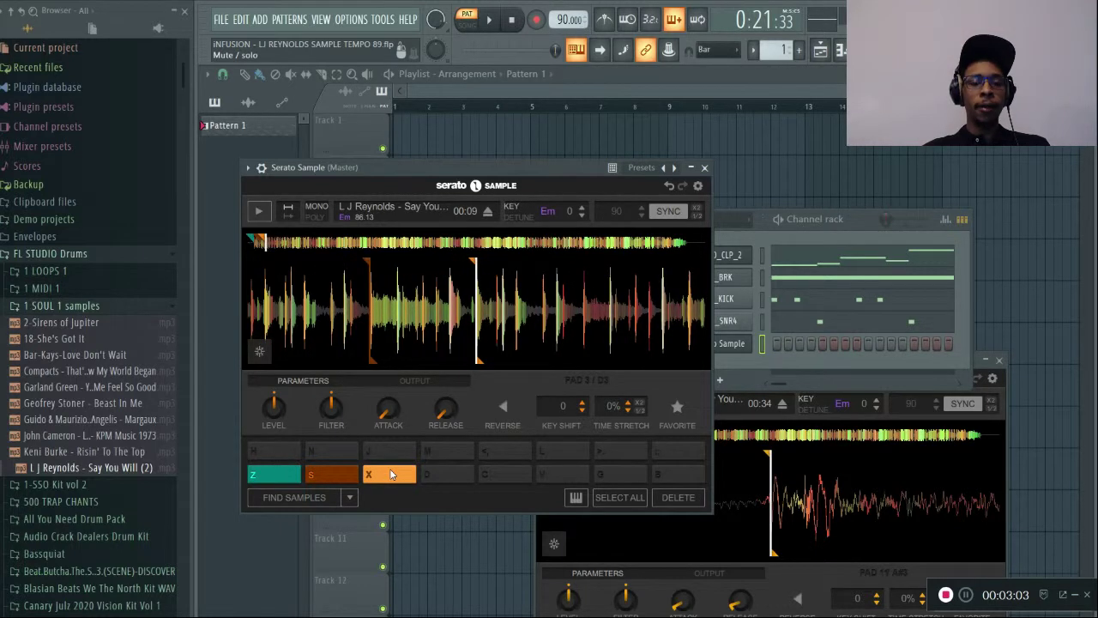
Step: Try reverse playback on pad X, and audition the slice forwards with the song key raised 3 semitones to Gm
mouse_move(445, 417)
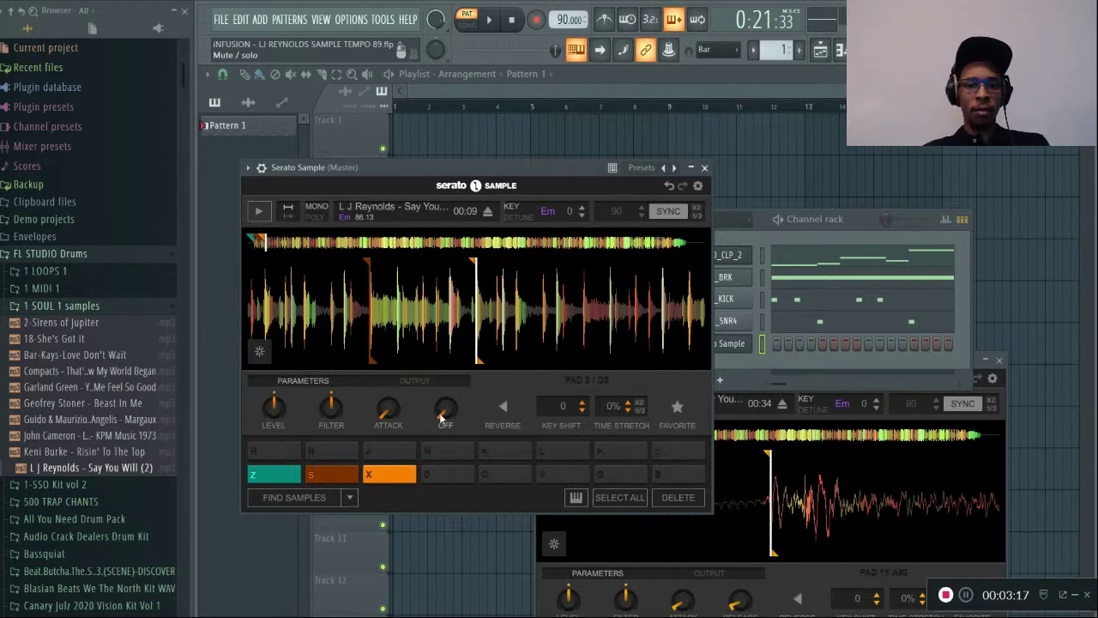
left_click(502, 407)
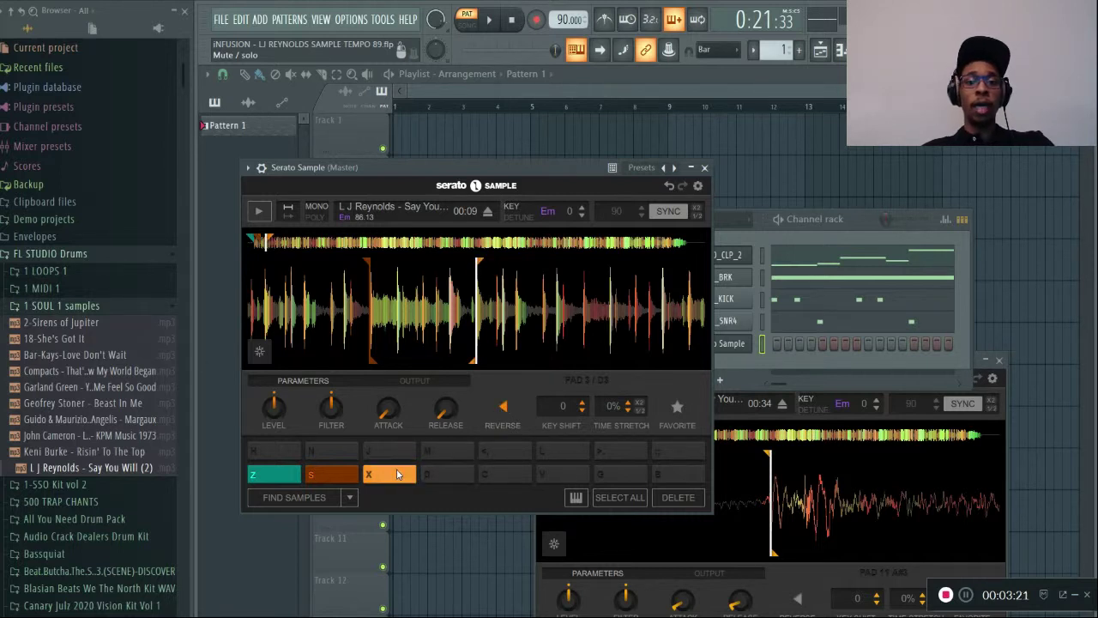
left_click(397, 474)
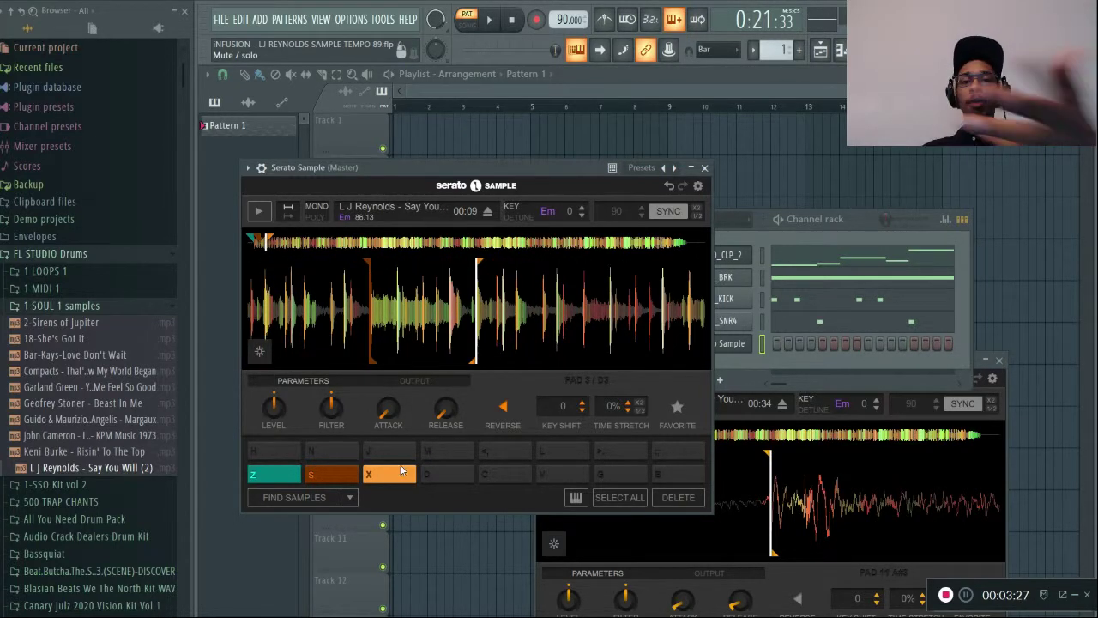
left_click(404, 473)
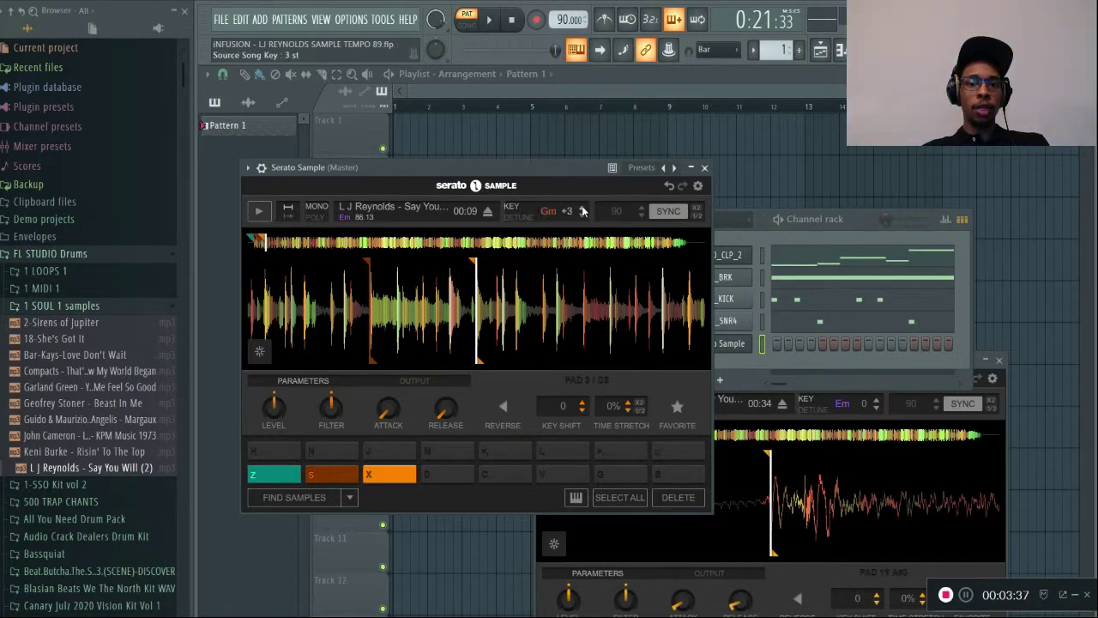
left_click(396, 475)
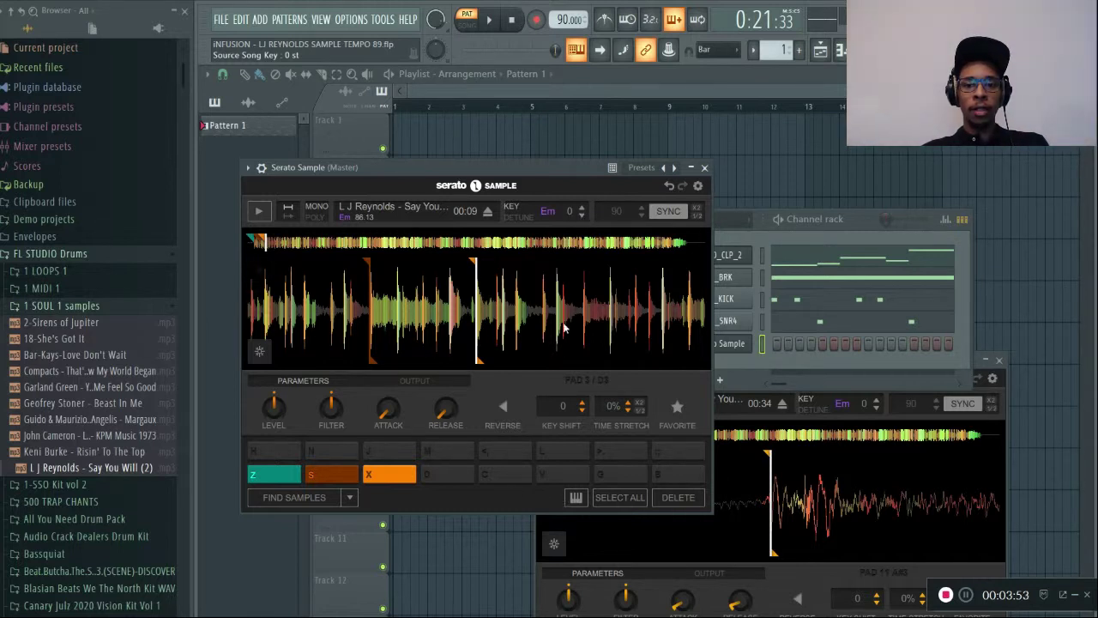
Step: Close the new Serato Sample window and move the DISCO_CLP_2 instance's window up so all its pads are visible
left_click(987, 420)
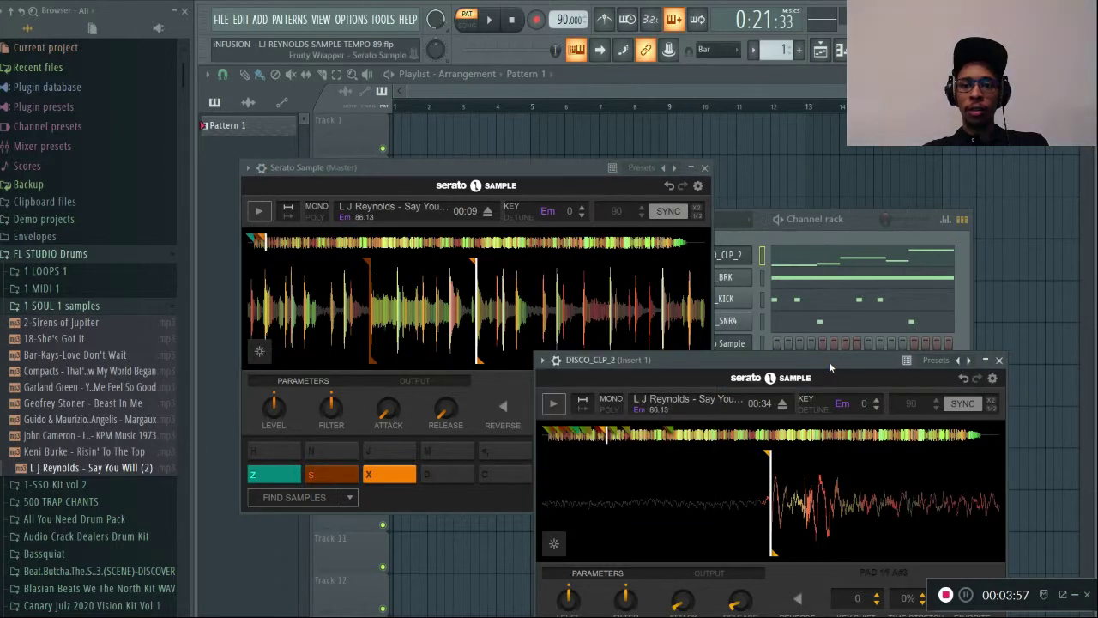
left_click(704, 168)
left_click_drag(742, 369, 695, 161)
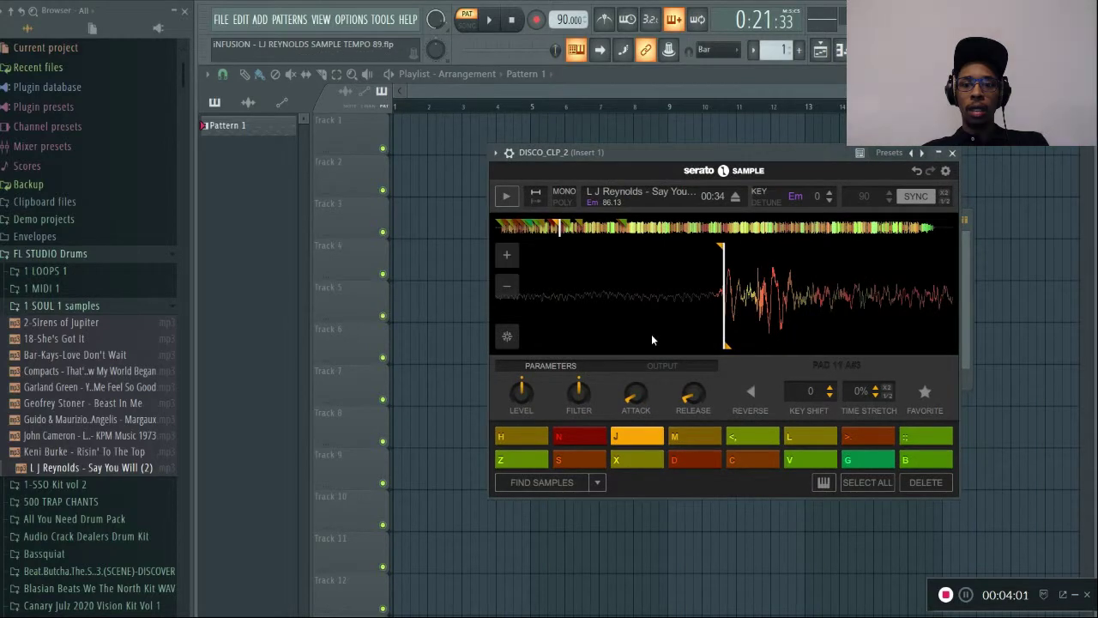
Step: Audition the chopped slices on the DISCO_CLP_2 pads, including Z, X, D, C, V and G
left_click(573, 461)
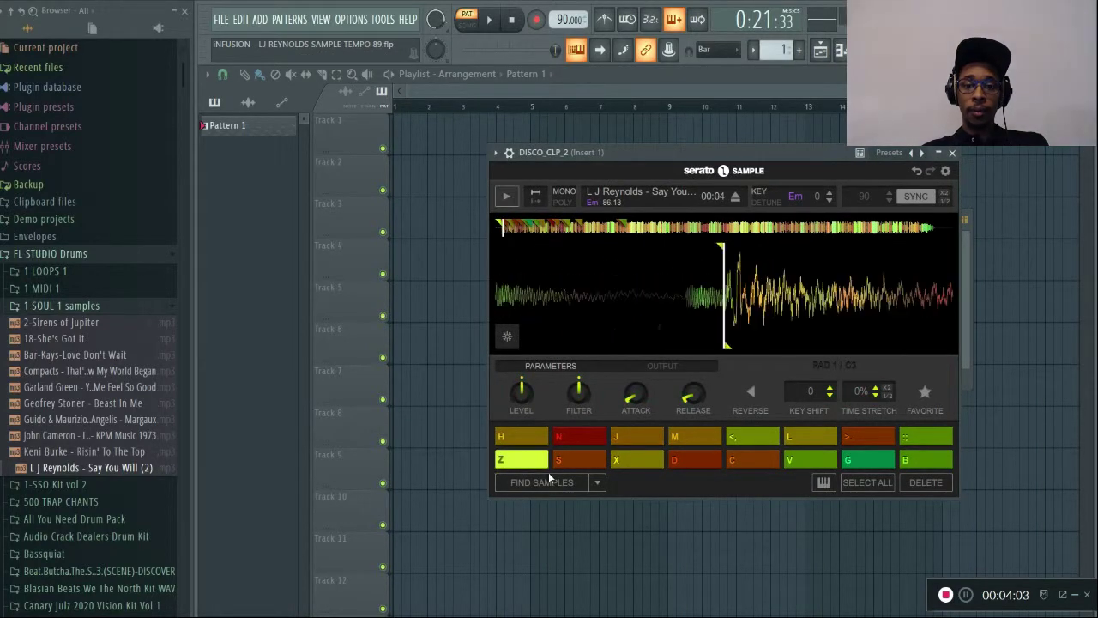
left_click(631, 440)
left_click(633, 460)
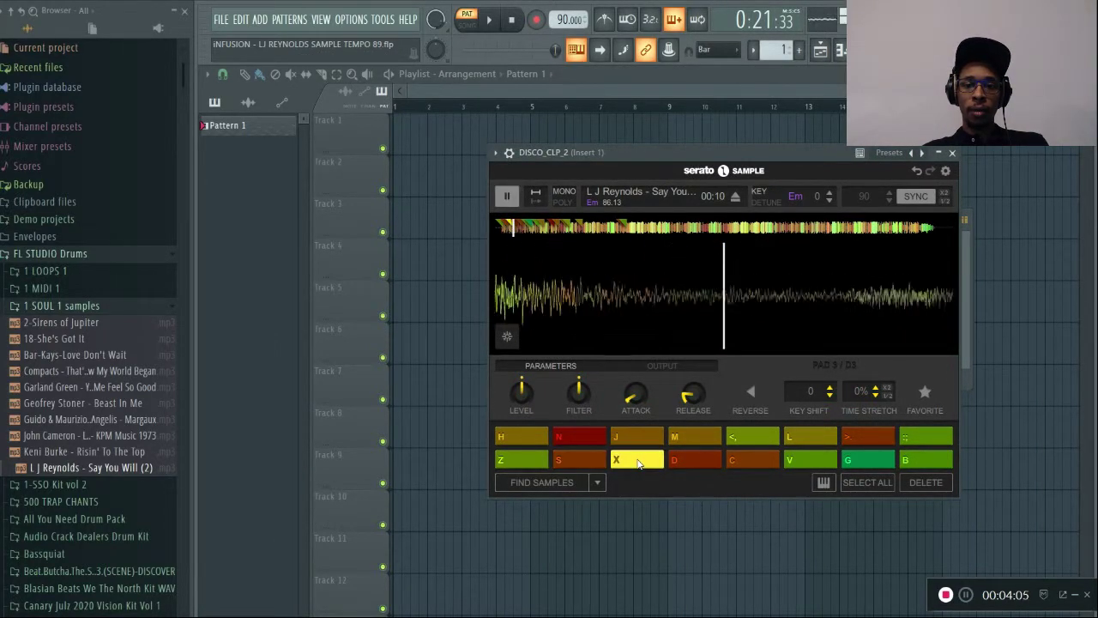
left_click(706, 459)
left_click(748, 456)
left_click(799, 465)
left_click(856, 460)
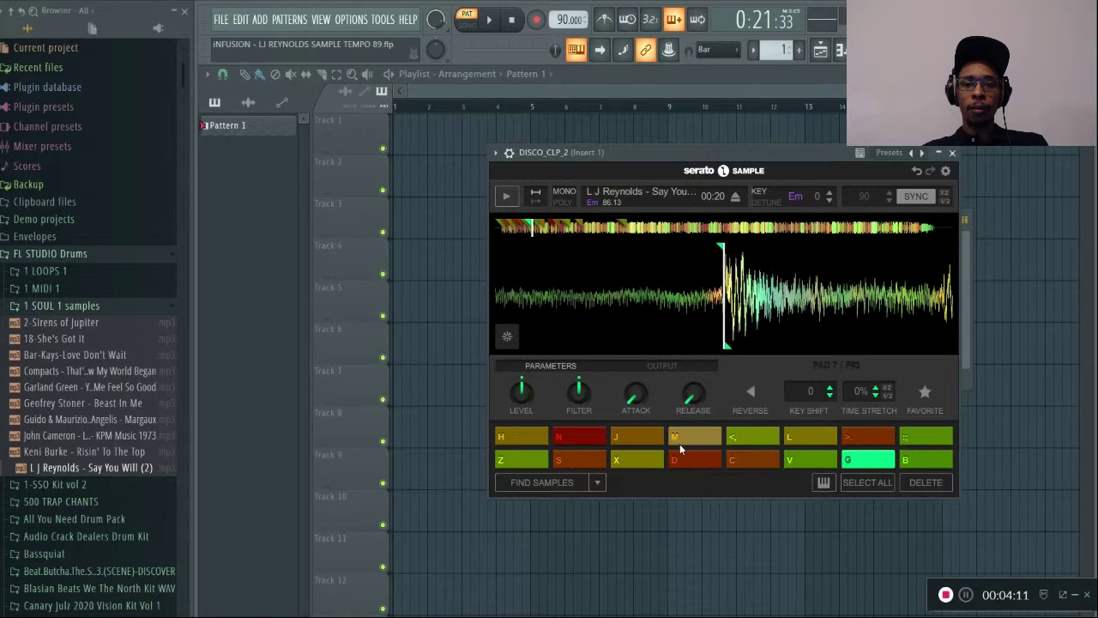
left_click(681, 456)
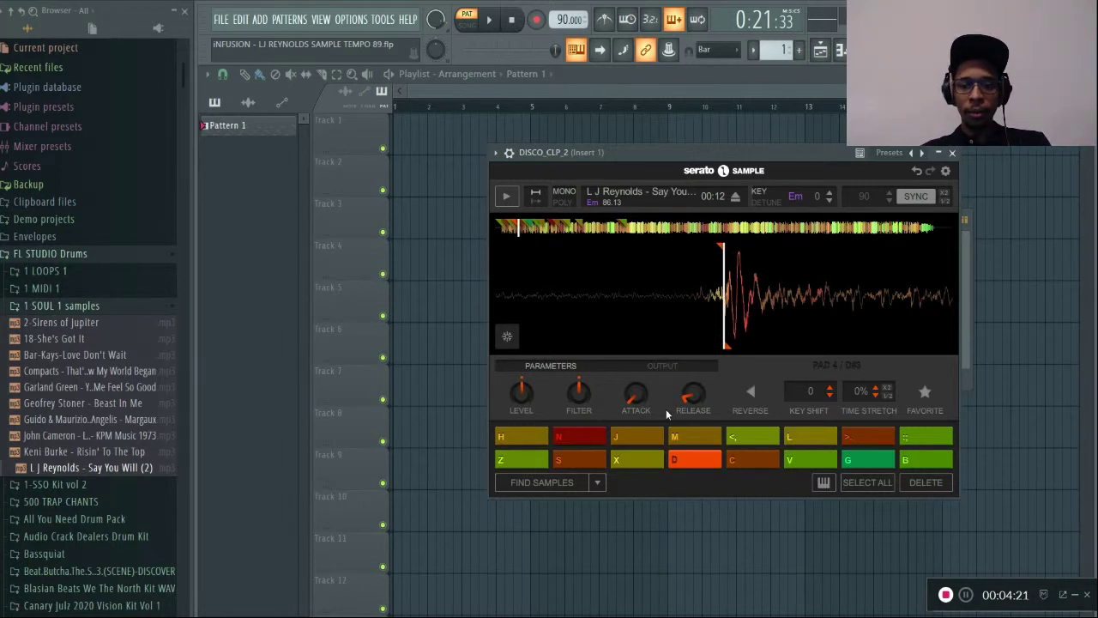
Step: Open the DISCO_CLP_2 piano roll and play the chopped sample pattern from the start through bar 8
key("F7")
left_click_drag(580, 104, 5, 315)
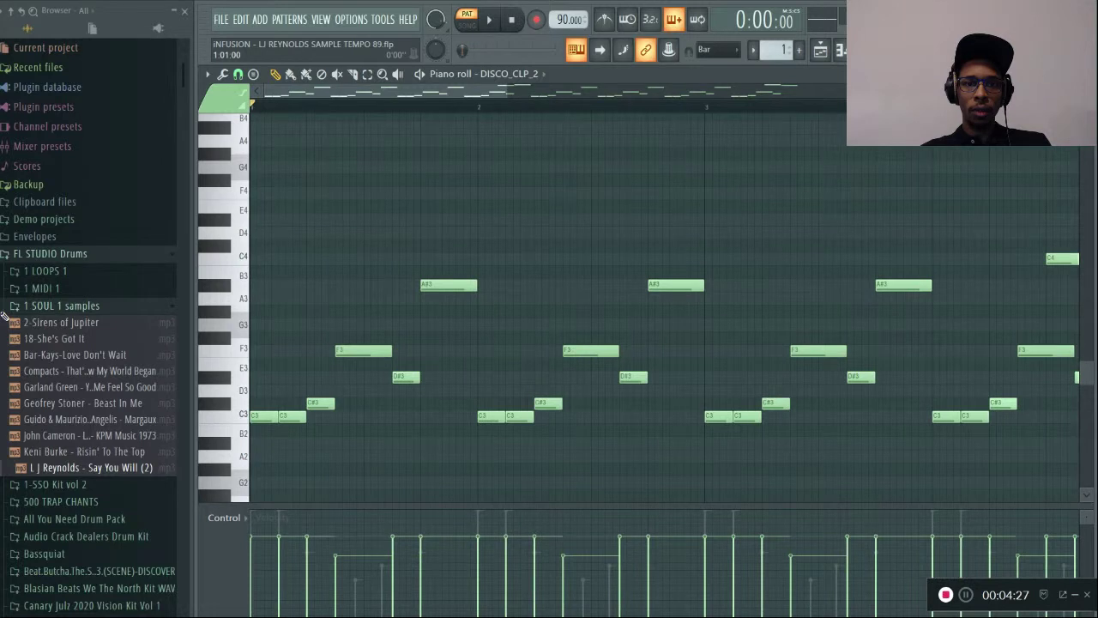
key("space")
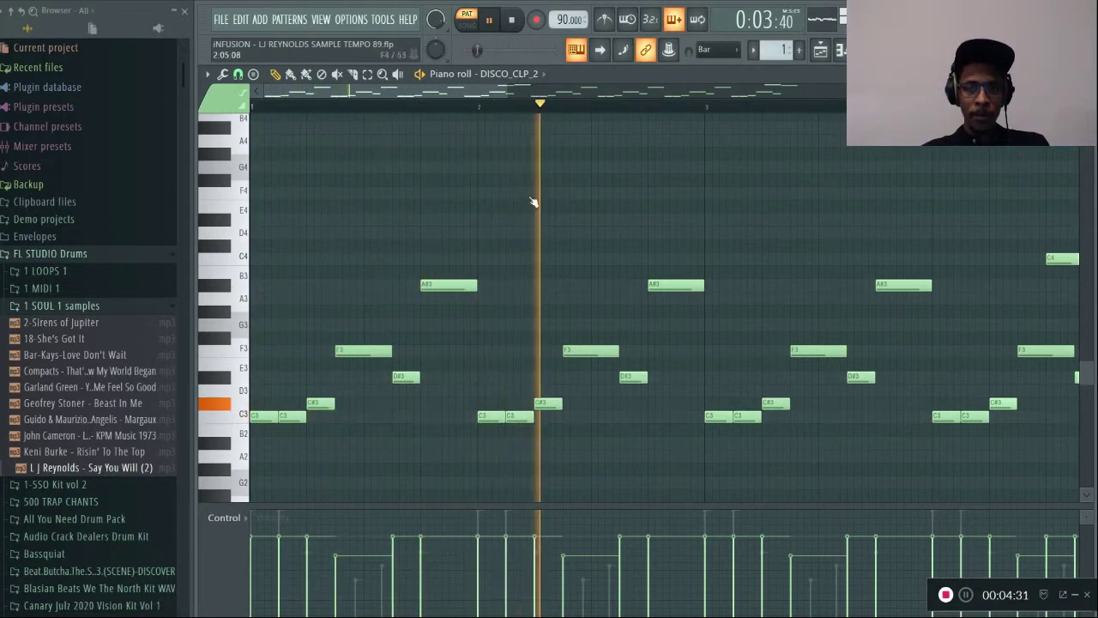
left_click_drag(506, 92, 741, 157)
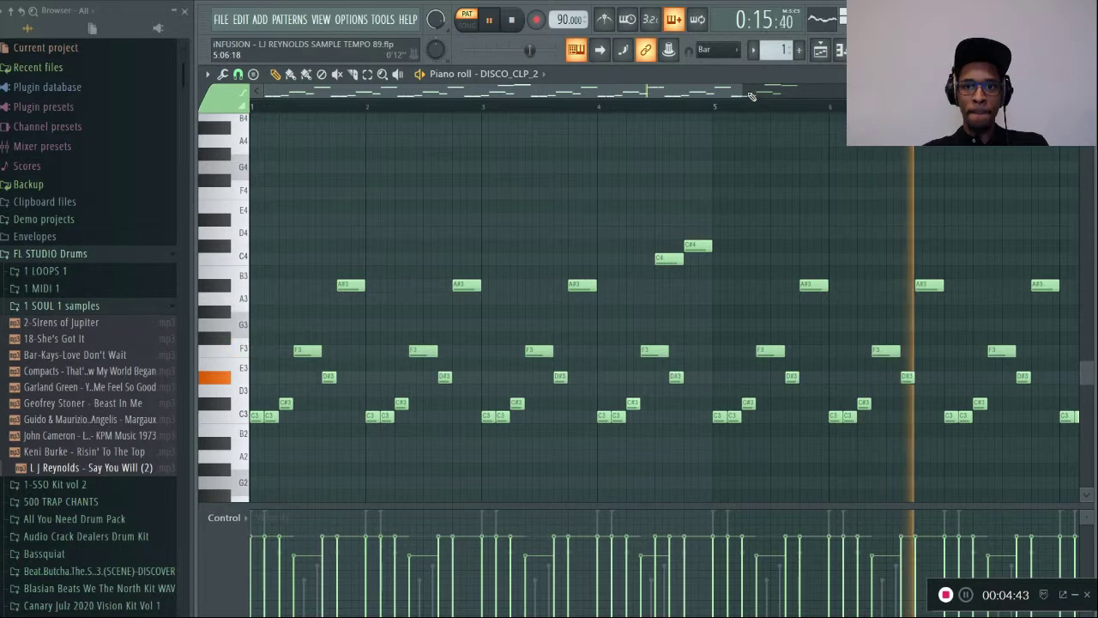
left_click_drag(741, 90, 954, 90)
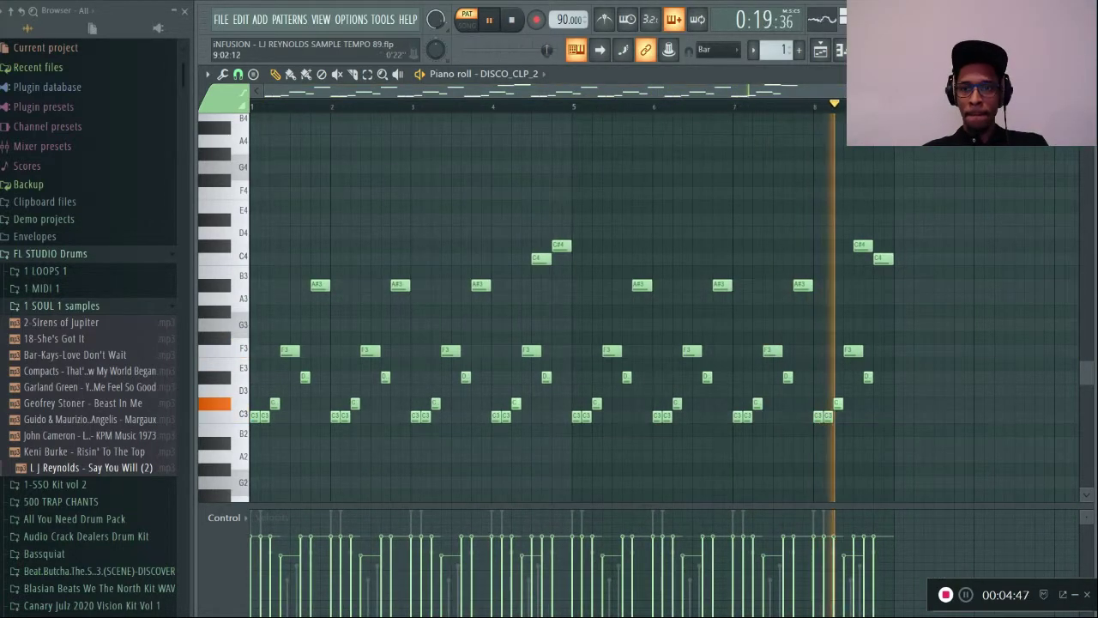
key("space")
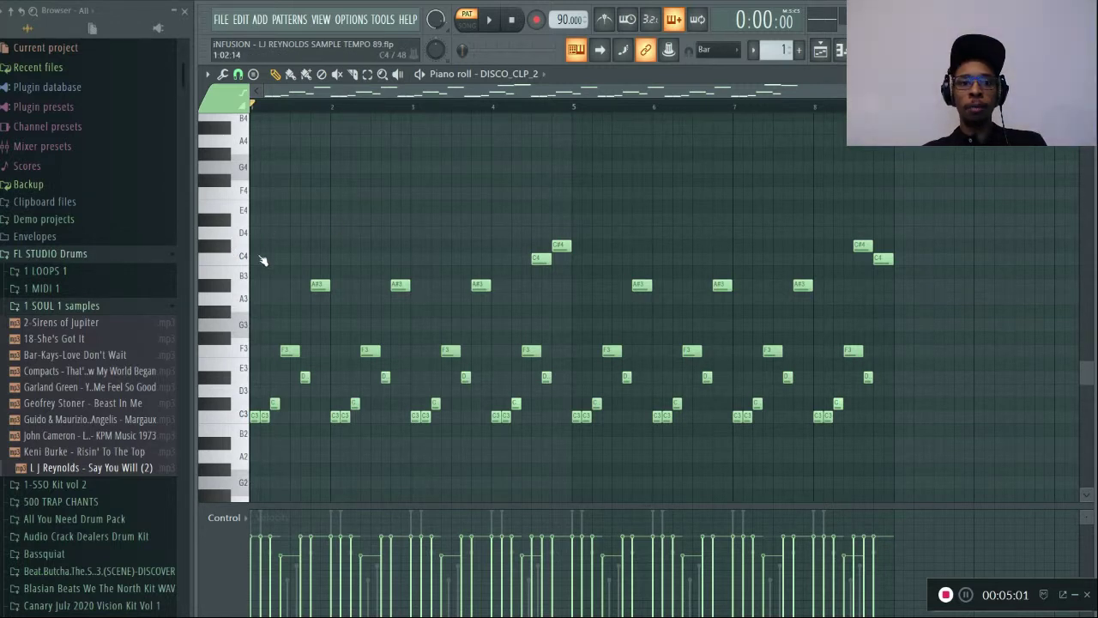
Step: Add a four-bar D#4 note at bar 9 and play the pattern back from bar 8 and from the start
left_click(895, 222)
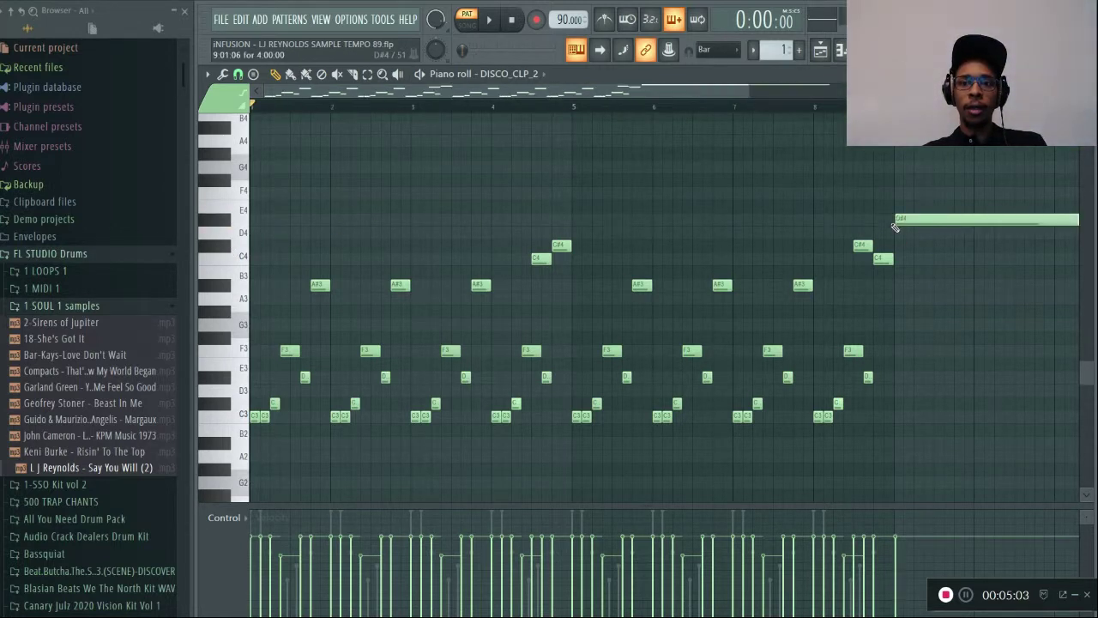
left_click(816, 104)
key("space")
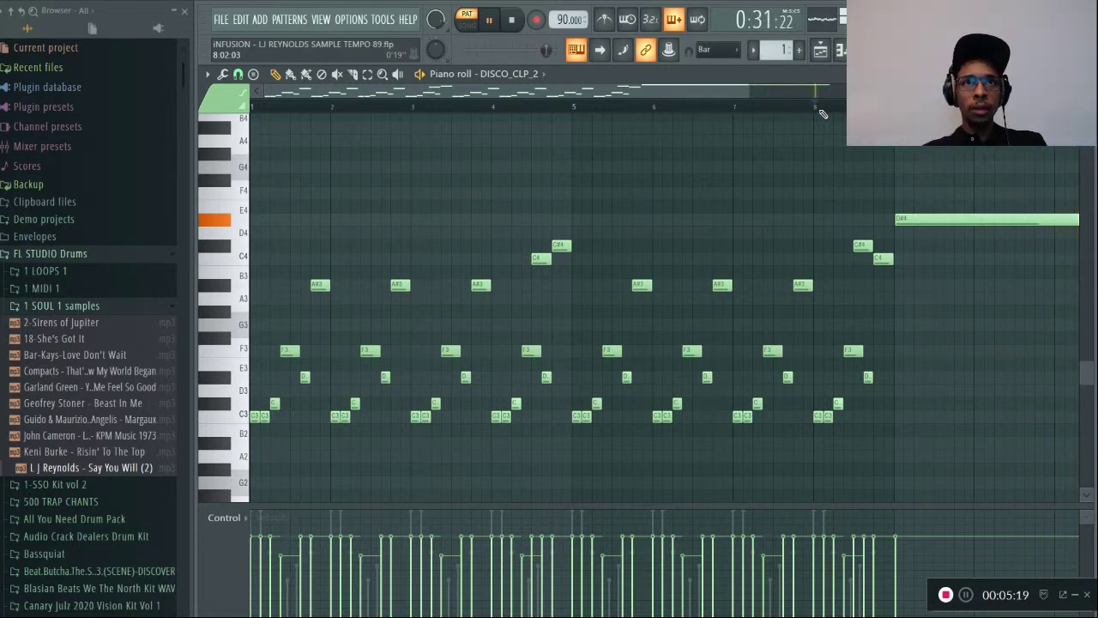
key("space")
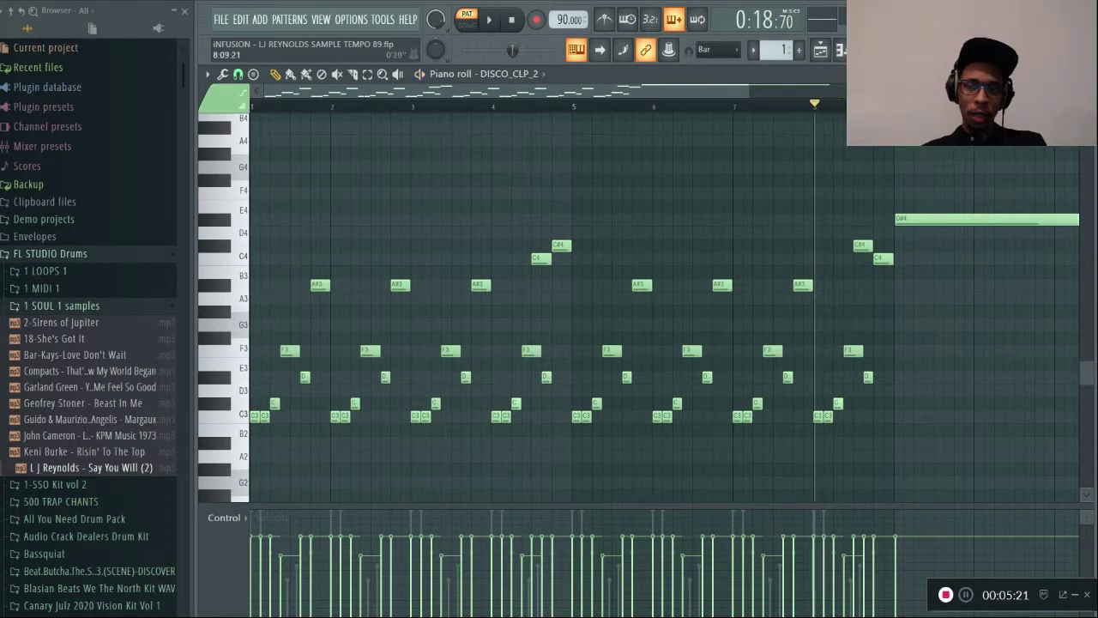
left_click_drag(819, 105, 5, 307)
key("space")
key("space")
Step: Mute the DISCO_CLP_2 and Serato Sample channels during playback so that the ST_BRK break is heard alone
key("F6")
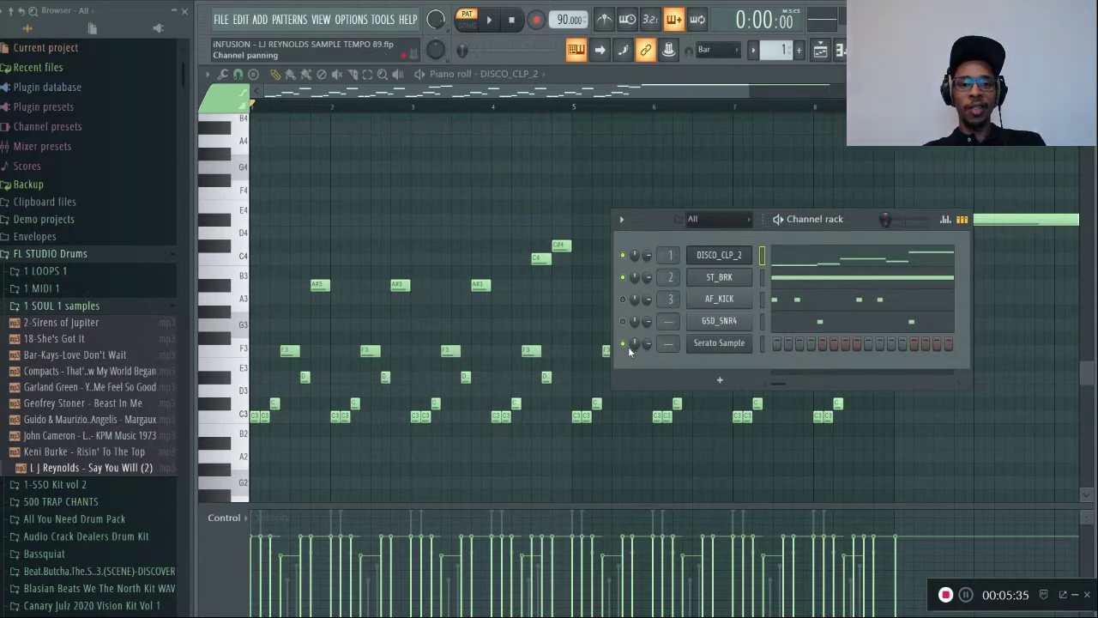
key("space")
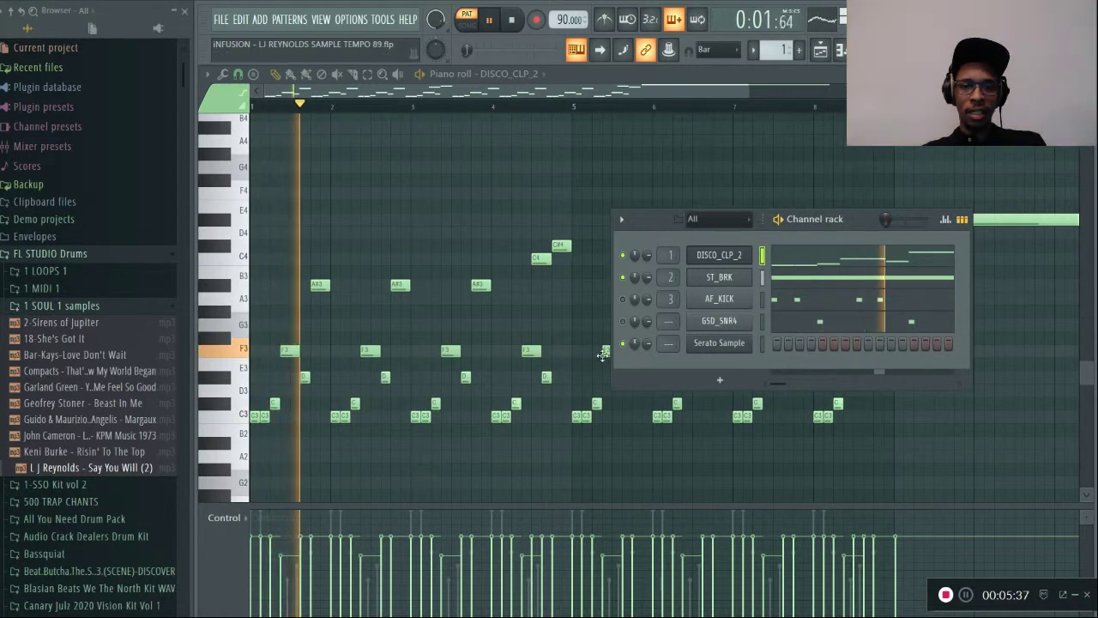
right_click(624, 256)
left_click(636, 264)
left_click(623, 278)
left_click(622, 257)
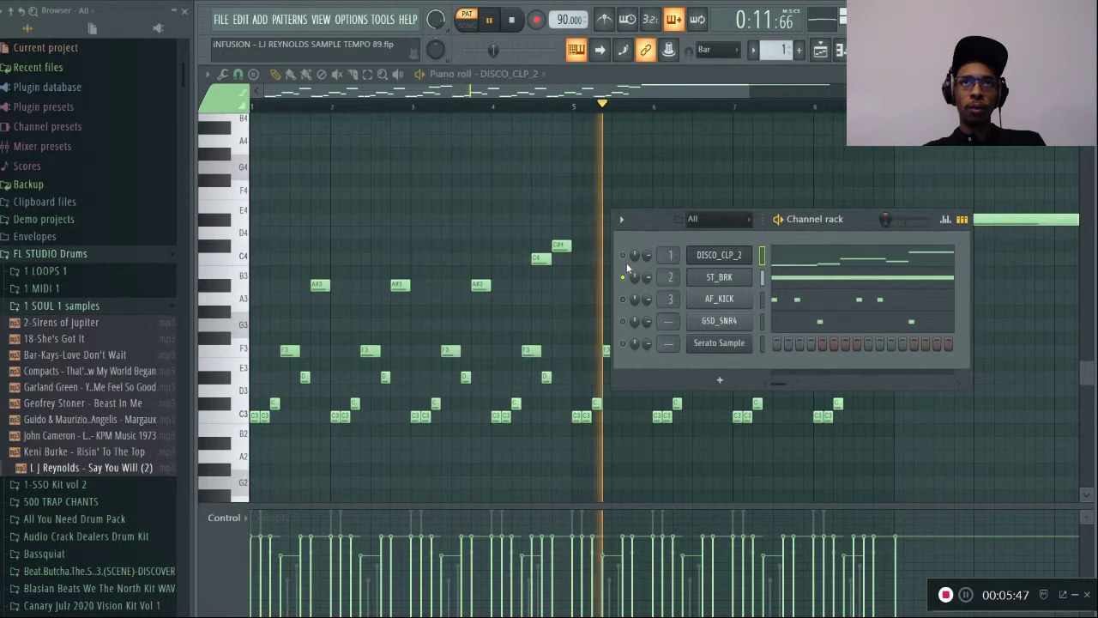
key("space")
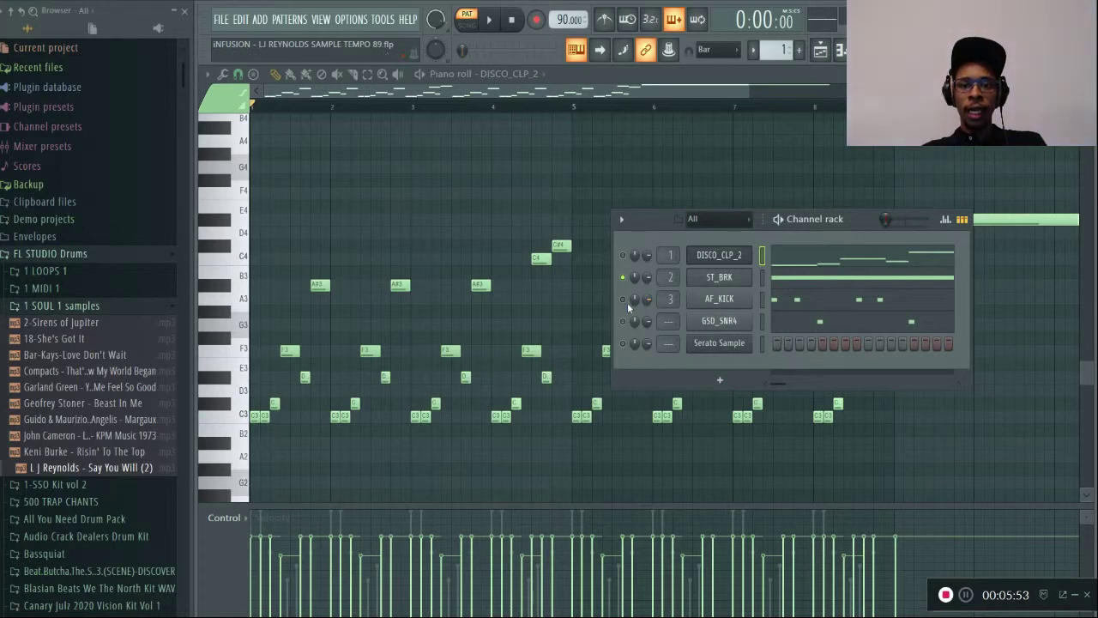
Step: Examine the C5 notes of the ST_BRK break in its piano roll
left_click(802, 283)
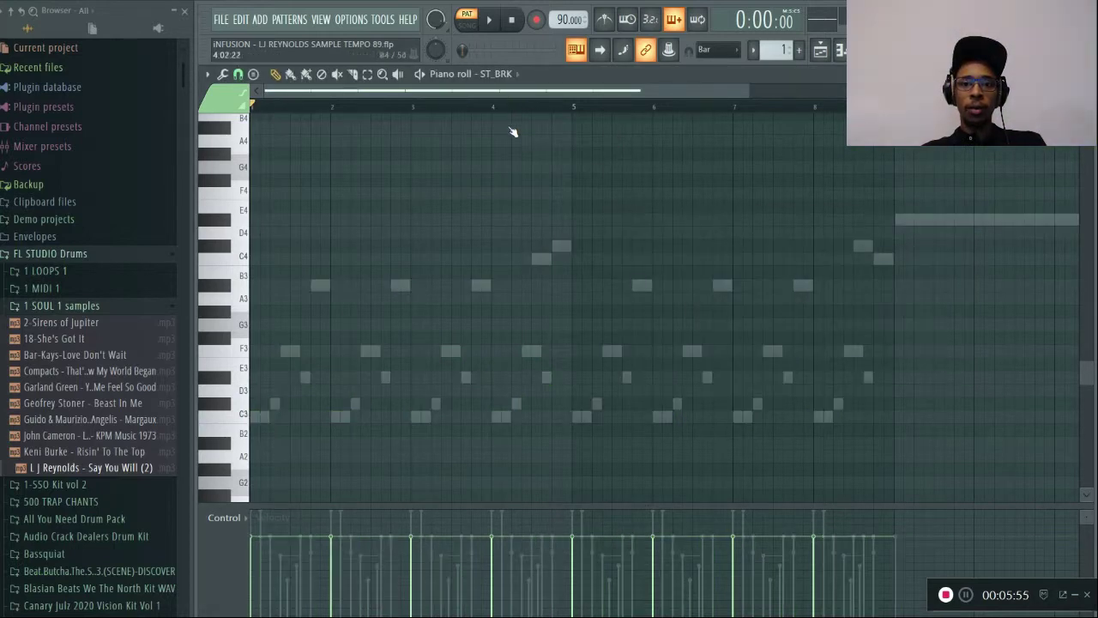
scroll(546, 236, "down", 6)
scroll(544, 238, "up", 9)
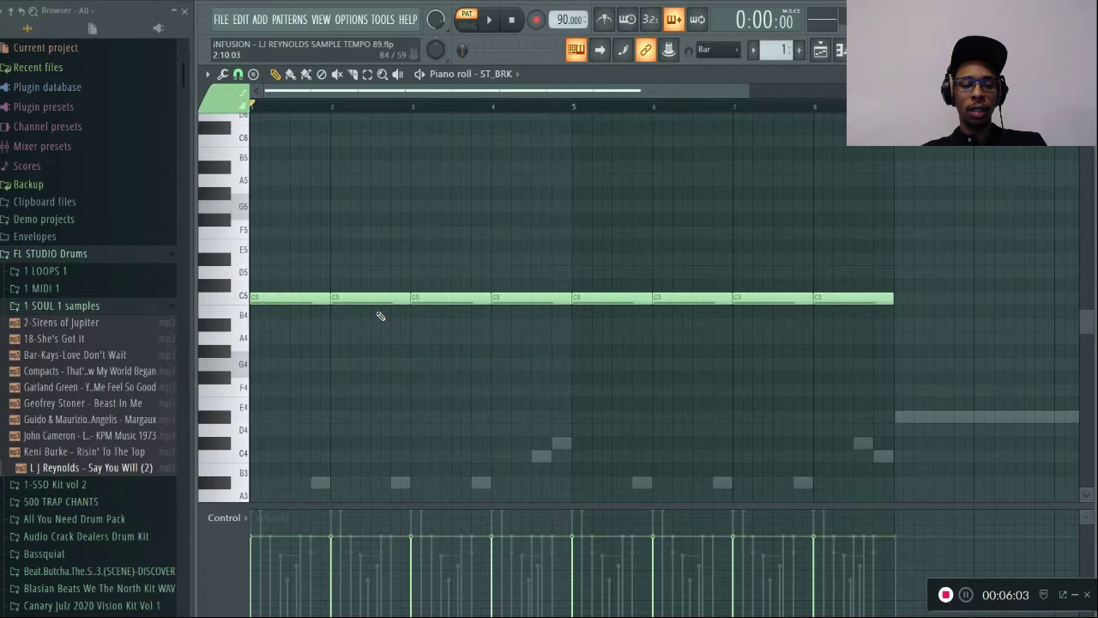
Step: Examine the AF_KICK notes in the piano roll and unmute the AF_KICK and GSD_SNR4 channels
key("F6")
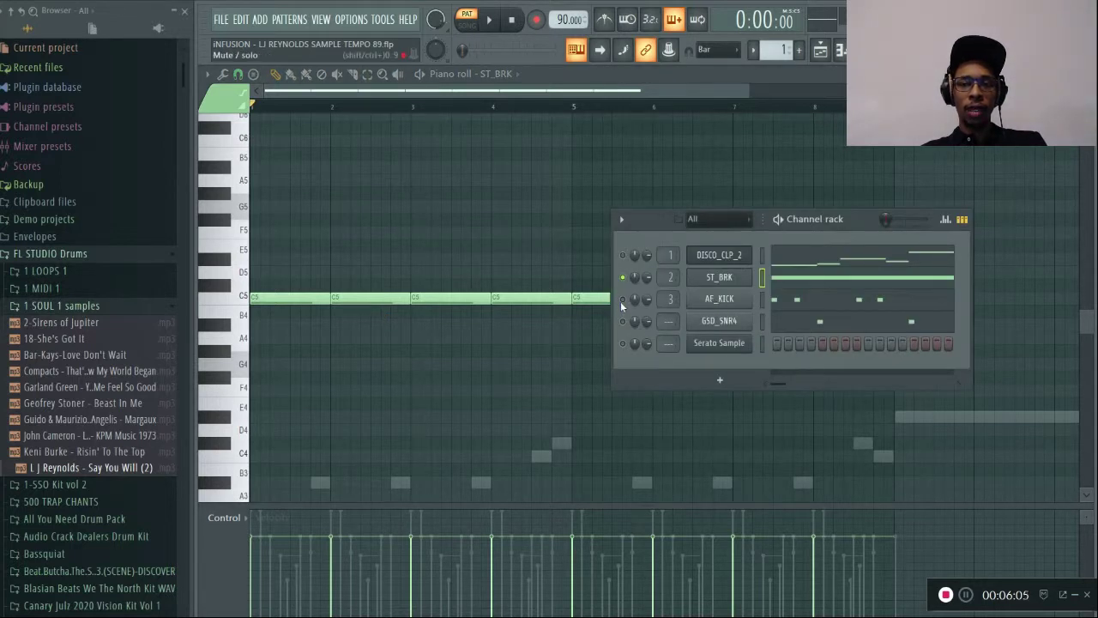
left_click(785, 297)
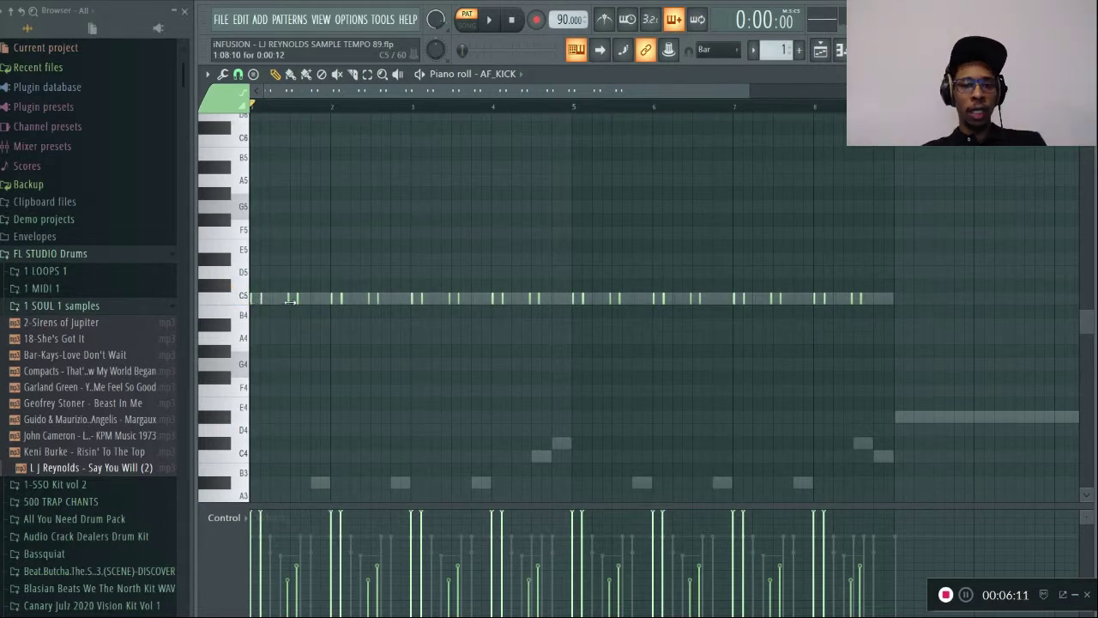
key("F6")
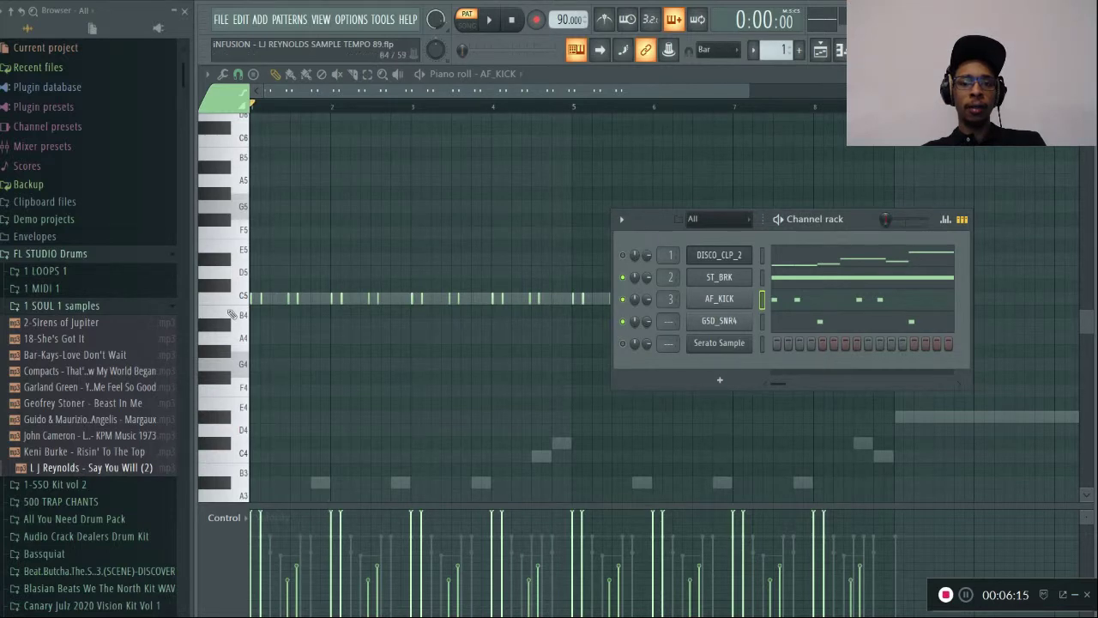
Step: Switch the piano roll to GSD_SNR4, examine its notes and audition the snare sound
key("F7")
key("F7")
key("F7")
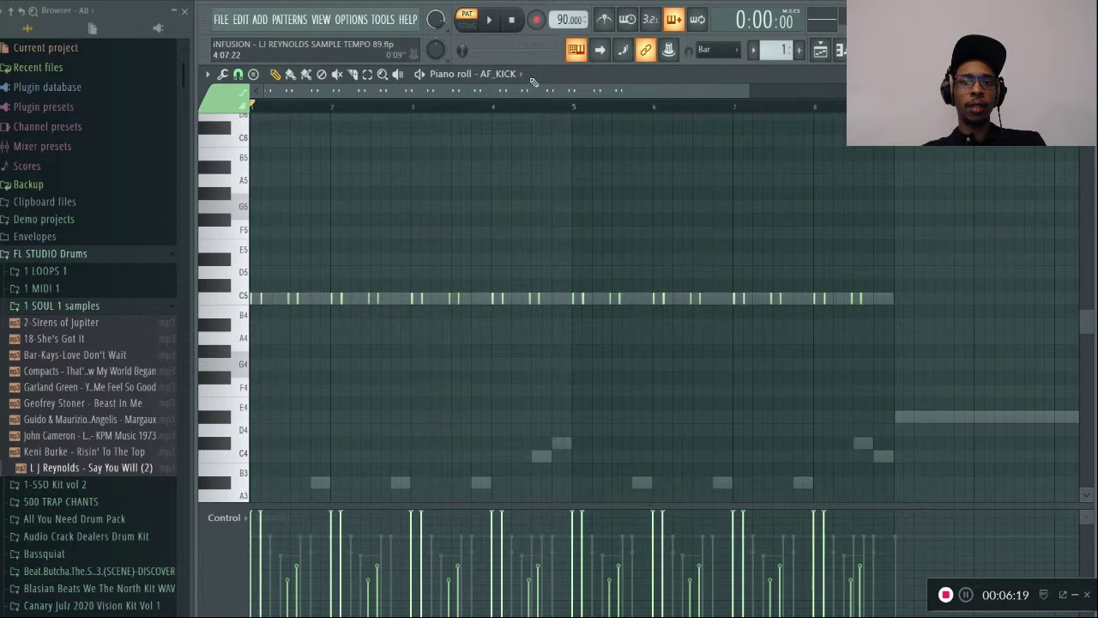
left_click(525, 75)
left_click(519, 140)
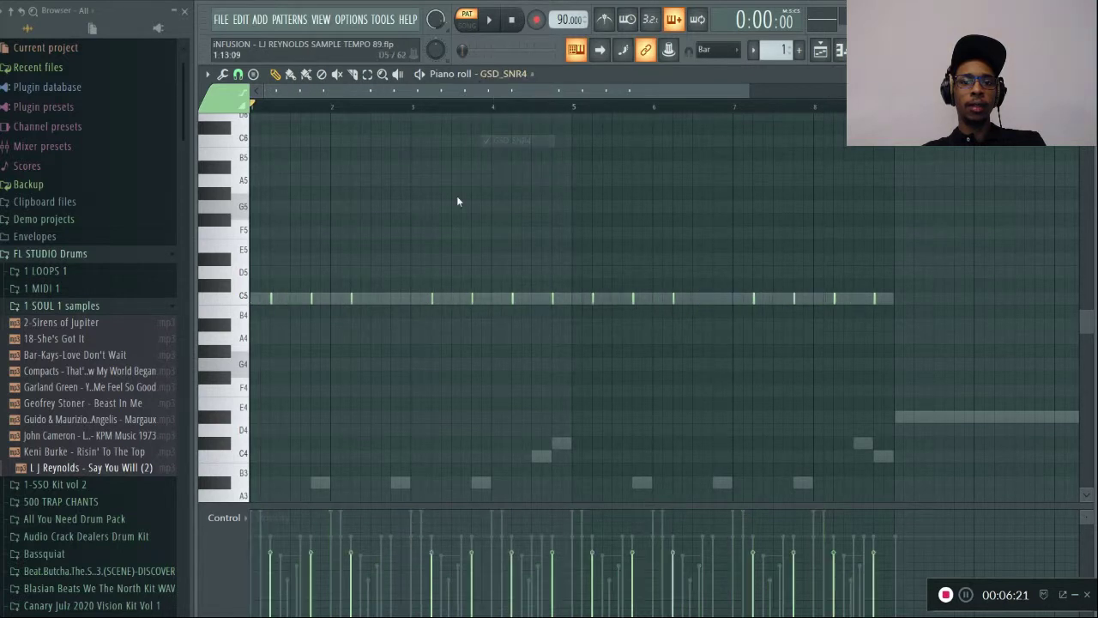
left_click(233, 304)
left_click(235, 305)
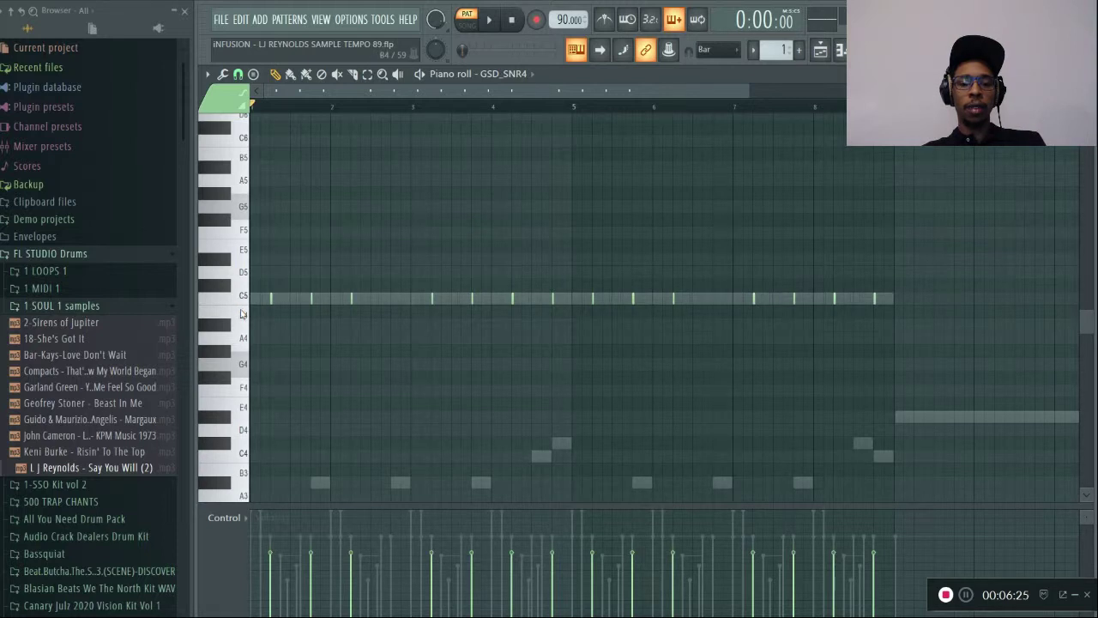
Step: Unmute the DISCO_CLP_2 channel and play the sample and drums together through the final D#4 note at bar 9
key("F6")
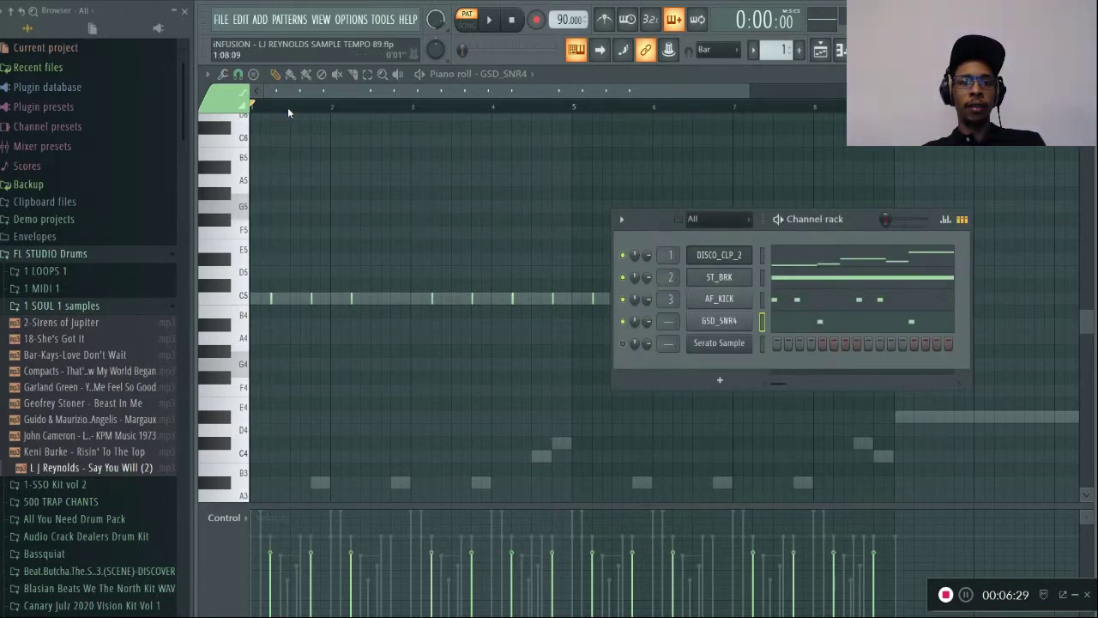
key("F6")
key("space")
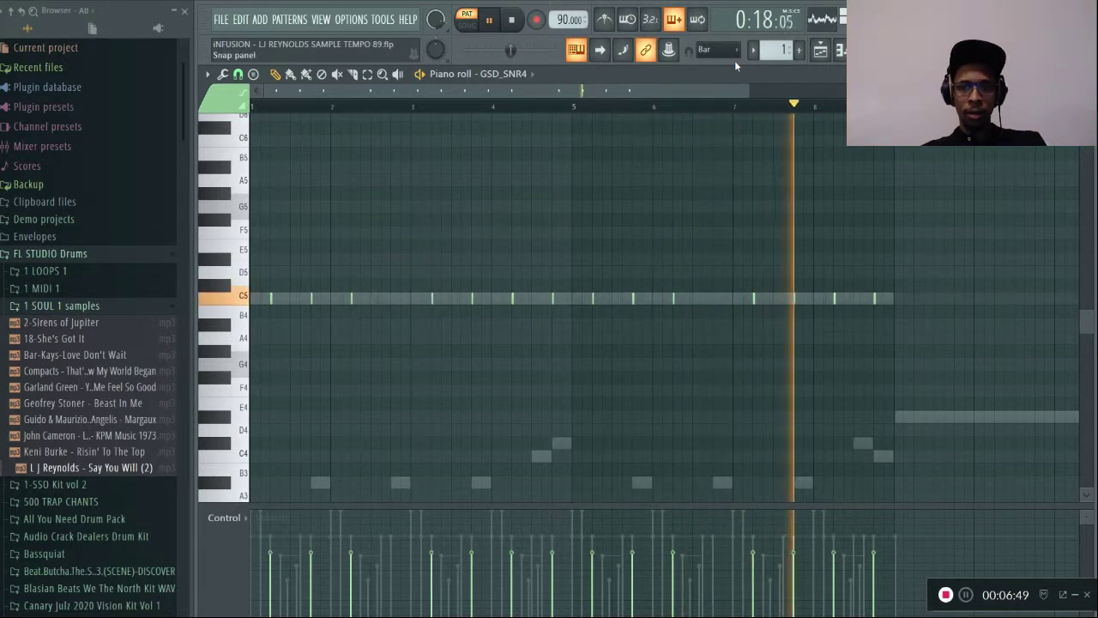
key("F6")
left_click(804, 250)
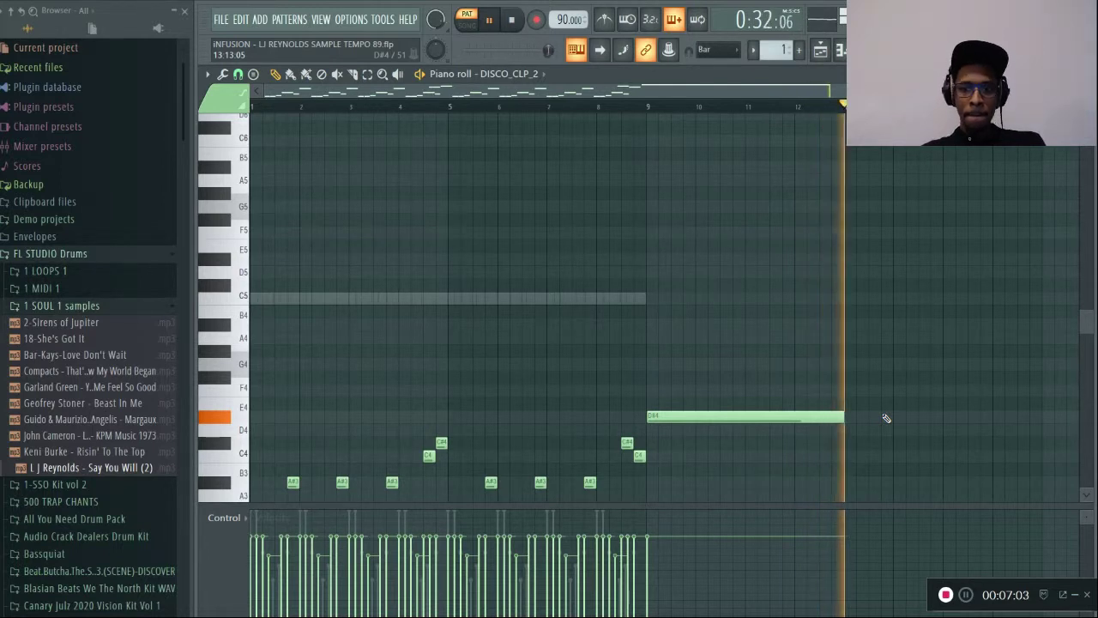
key("space")
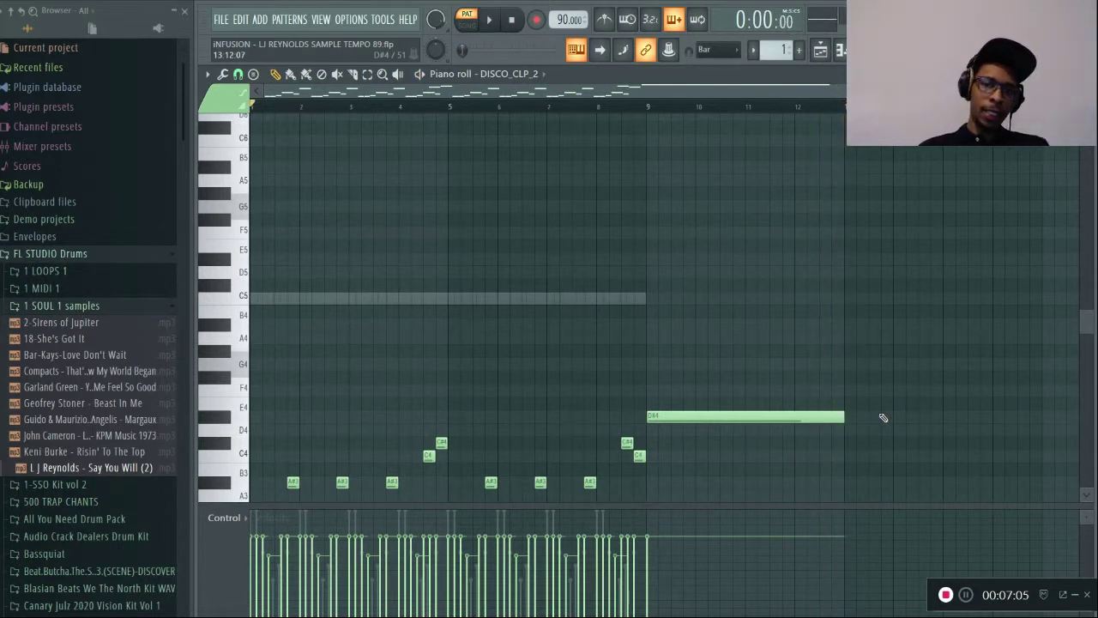